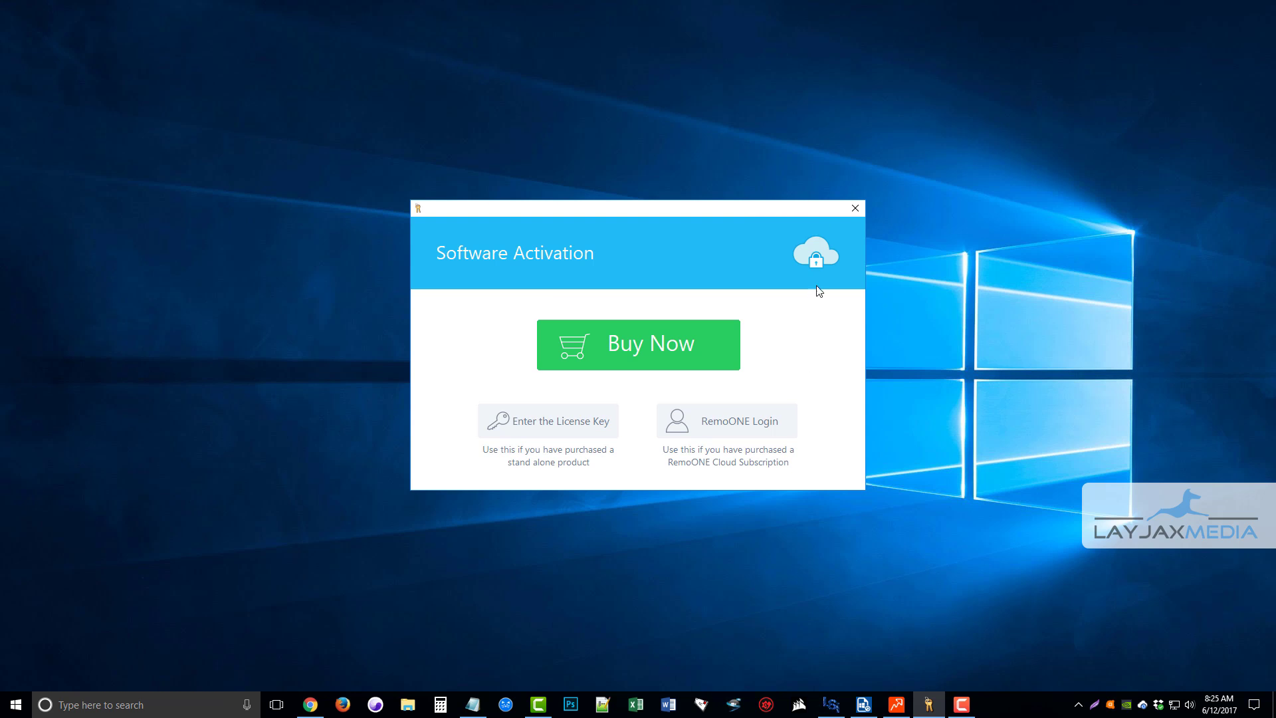
Dismiss the activation and error prompts, centre the restored Remo Recover window, and choose Recover Photos.
click(855, 208)
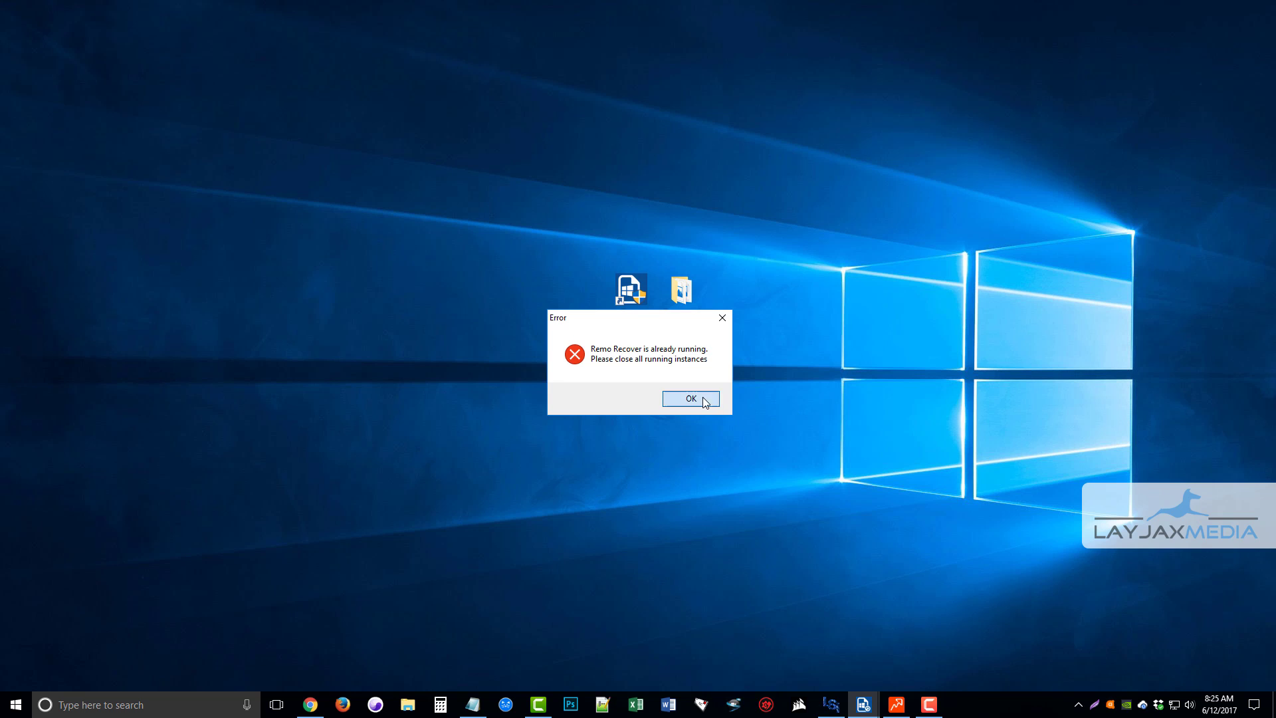
click(695, 400)
click(863, 704)
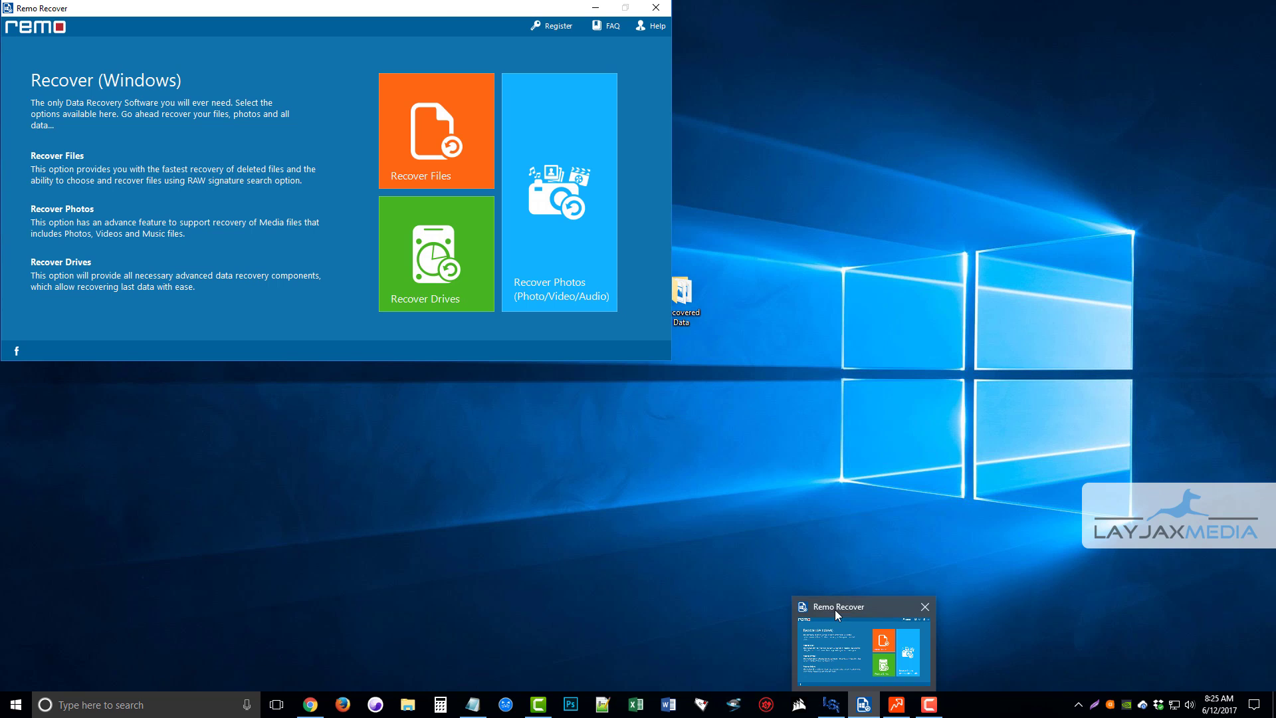
drag(450, 17, 707, 167)
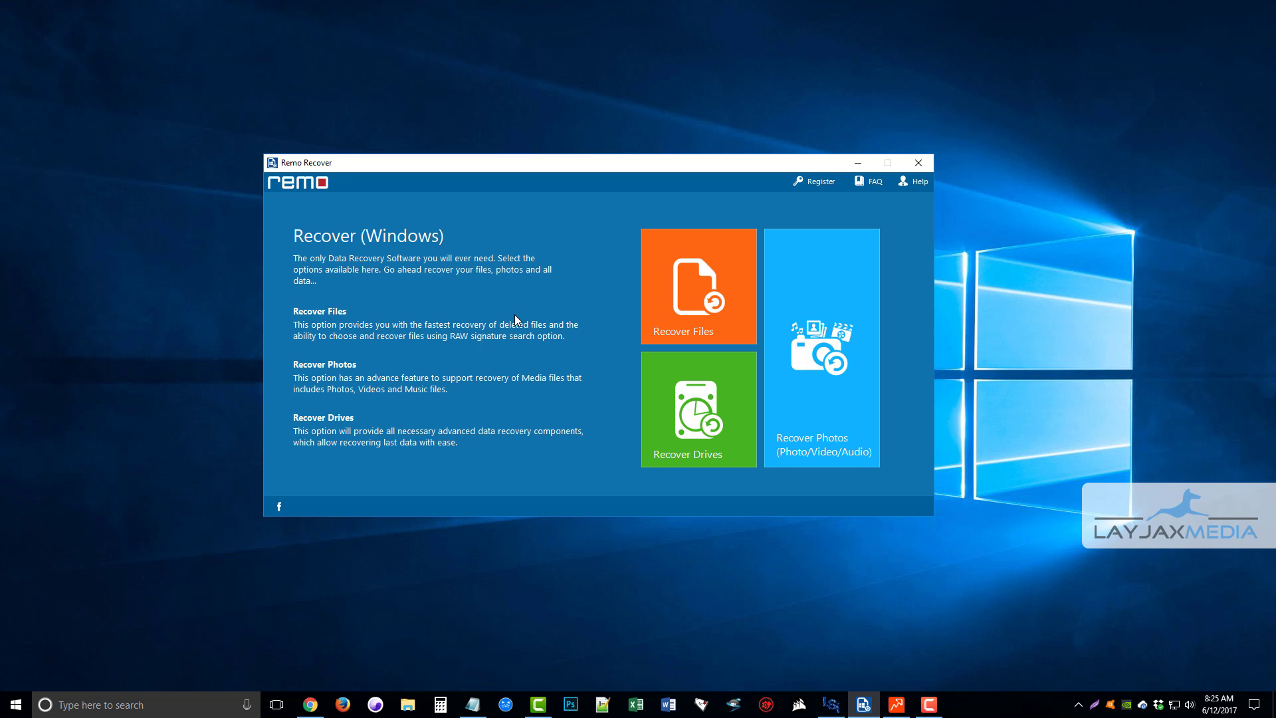
click(822, 352)
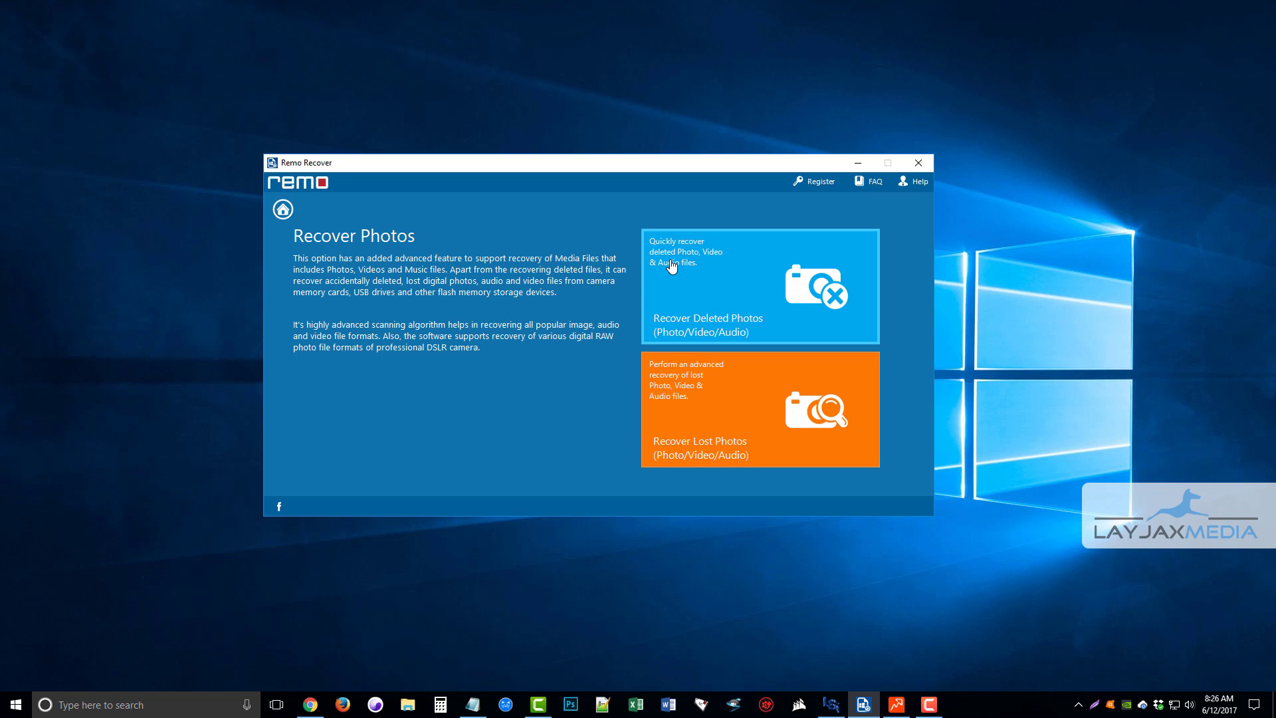
Choose the Recover Deleted Photos (Photo/Video/Audio) option to reach the drive list.
click(694, 291)
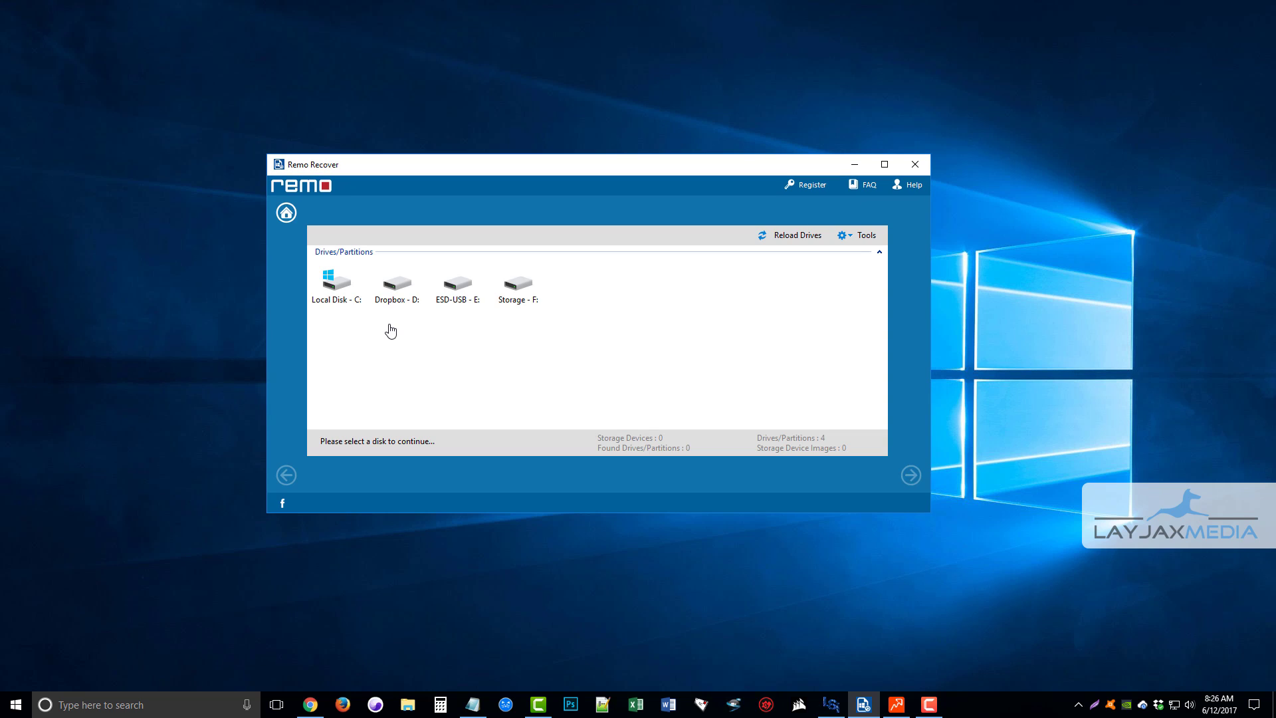
Select the Storage - F: drive and continue to the file-type selection page.
click(519, 291)
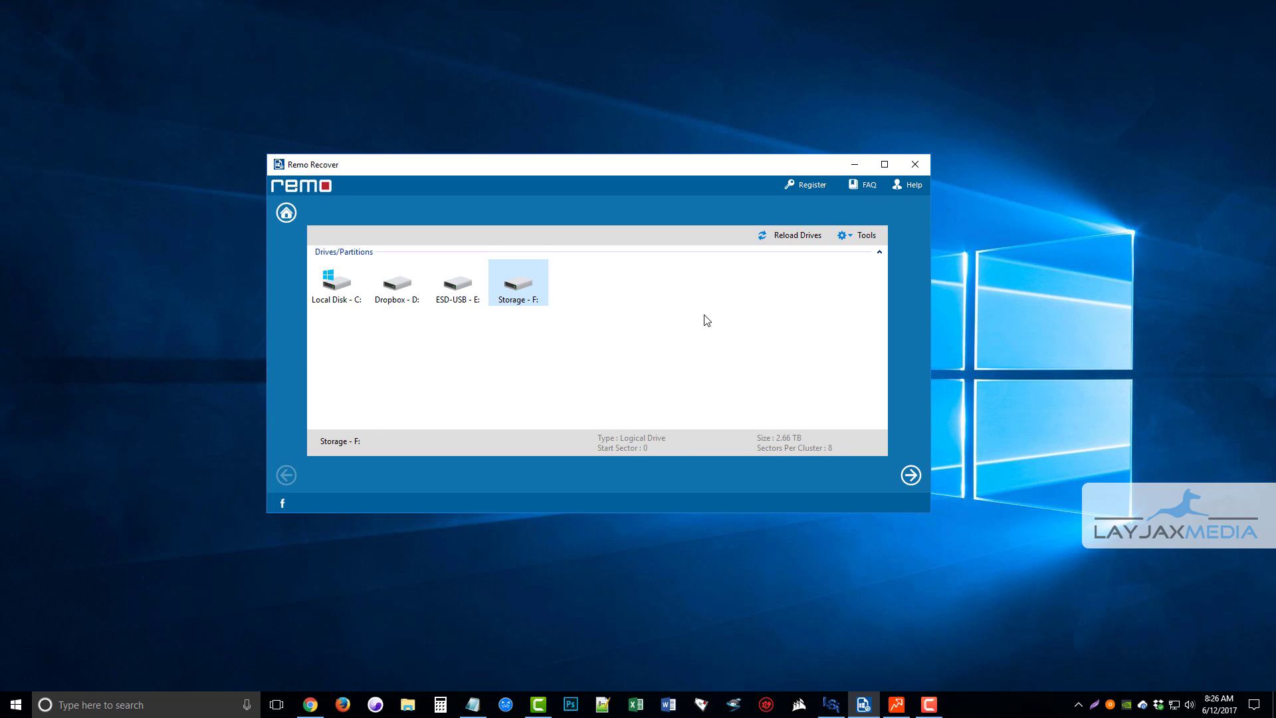
click(911, 475)
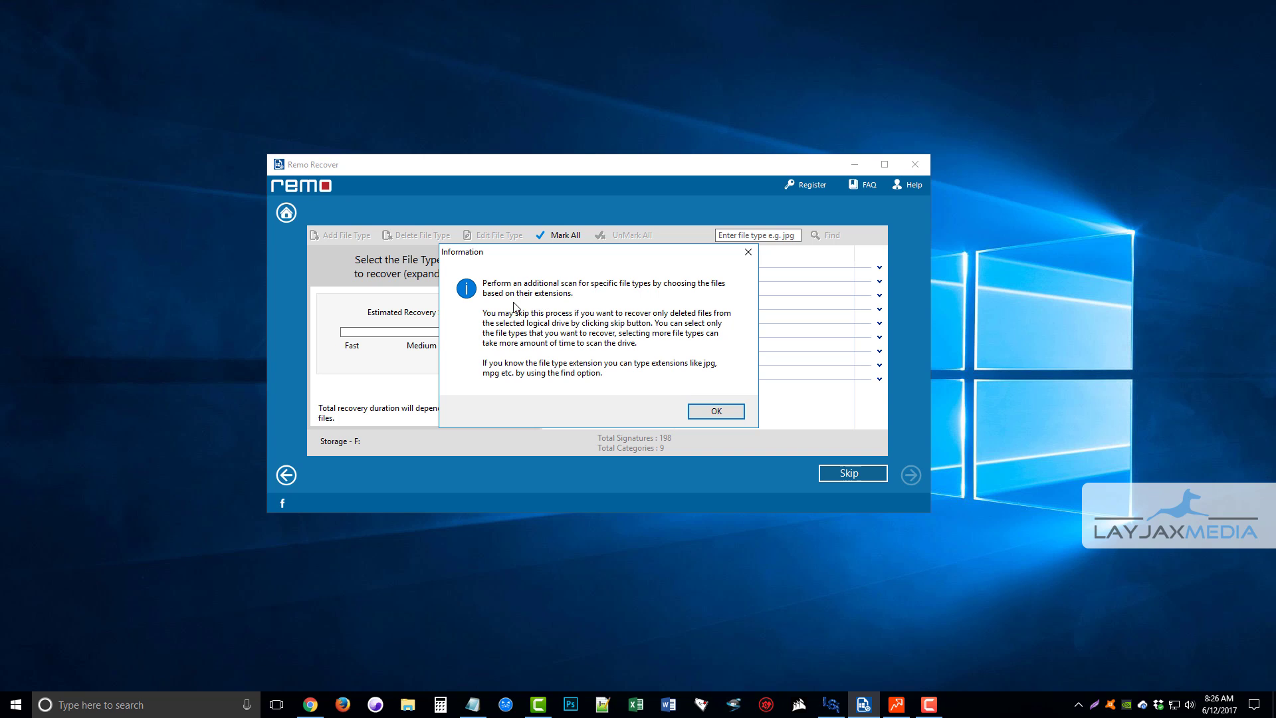
Close the file-type information notice, maximize the window, and expand the Picture category.
click(713, 411)
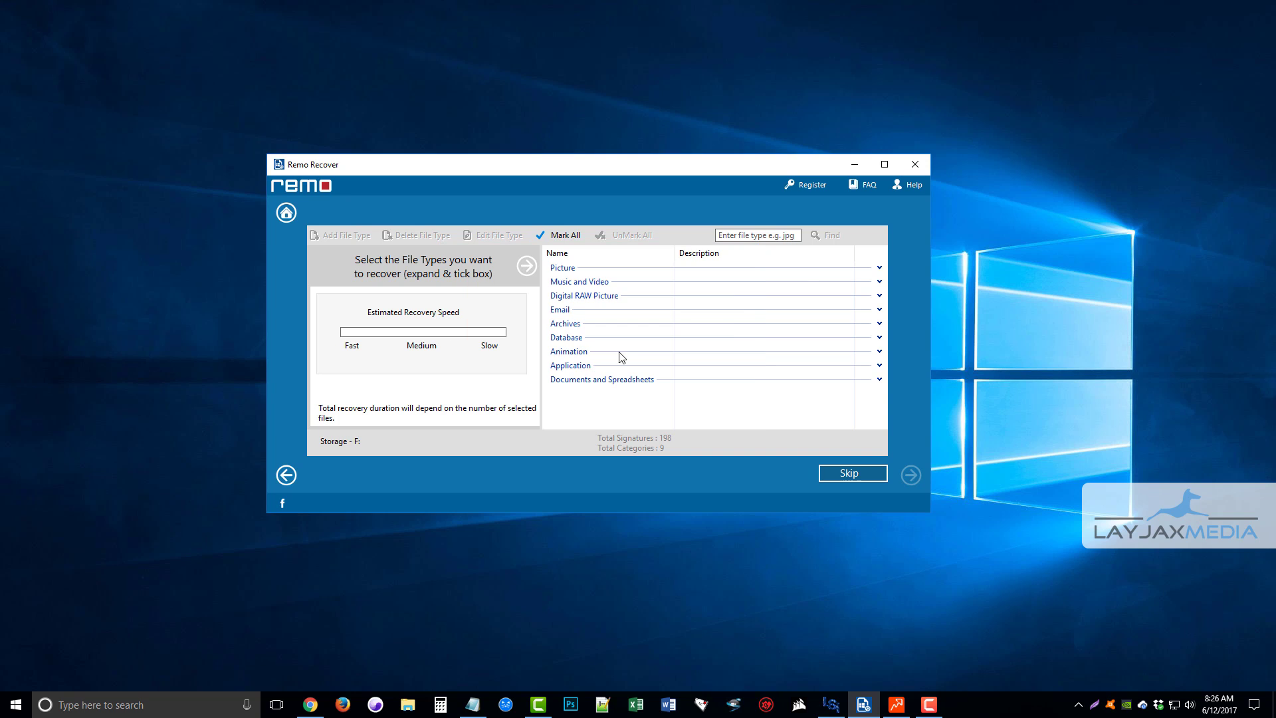
click(885, 165)
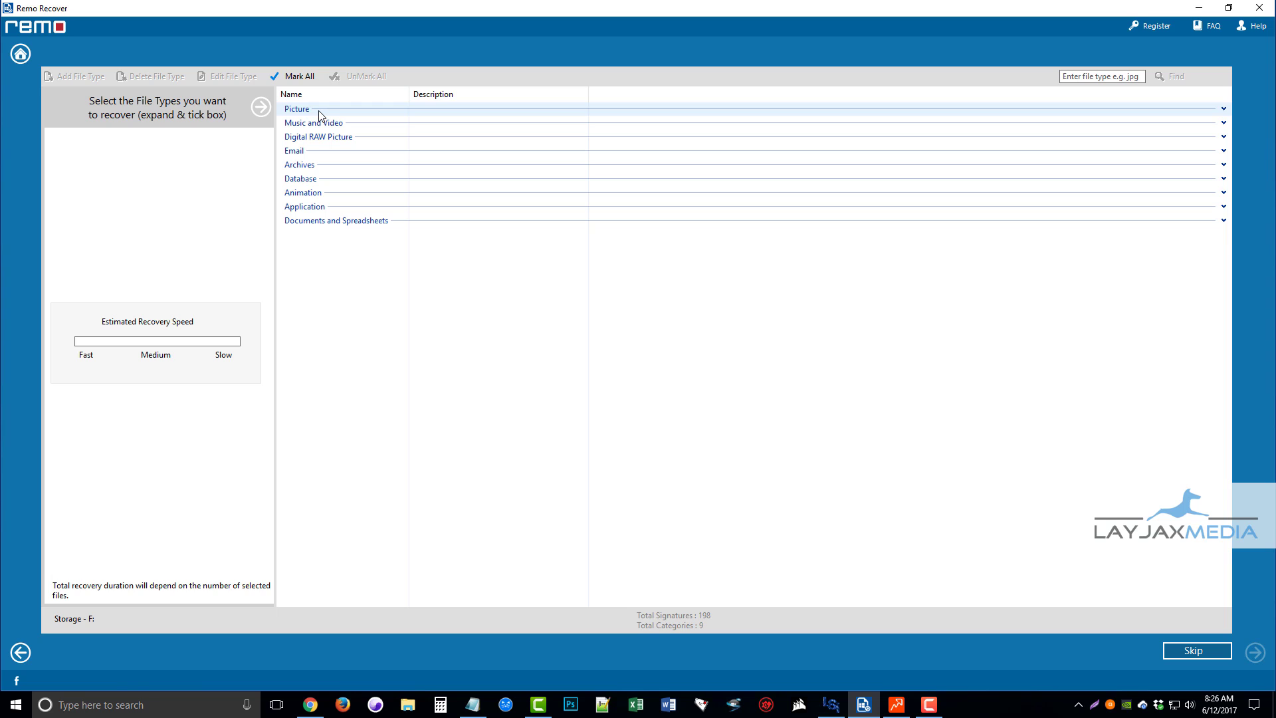
click(1225, 109)
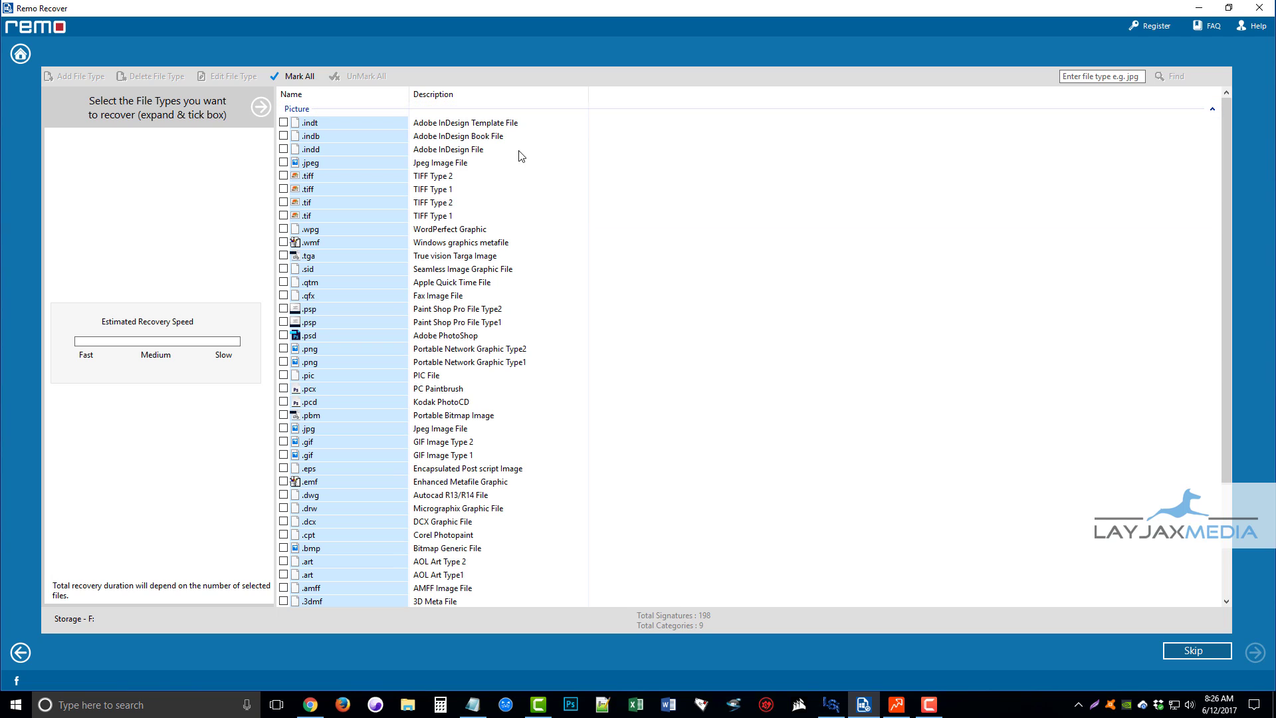
click(1214, 109)
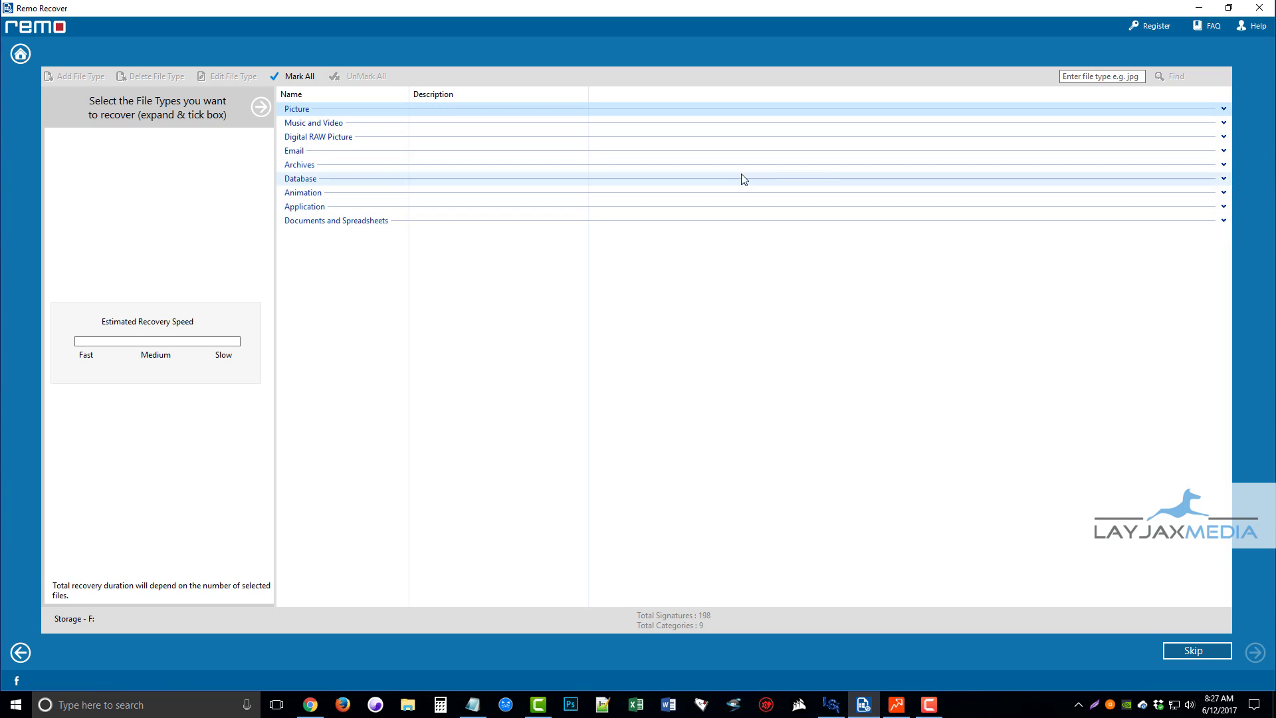
click(1224, 109)
Tick then untick .jpeg and .psd, collapse Picture, and skip the extra file-type scan.
click(284, 162)
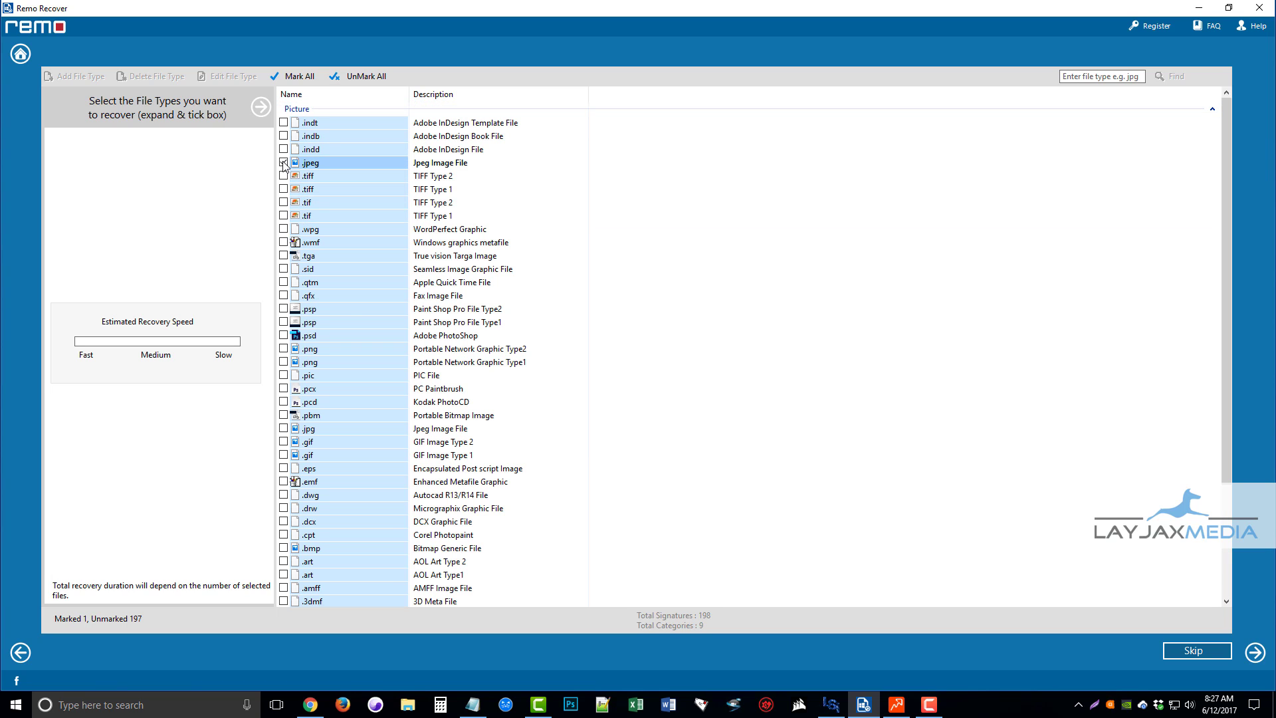
click(284, 335)
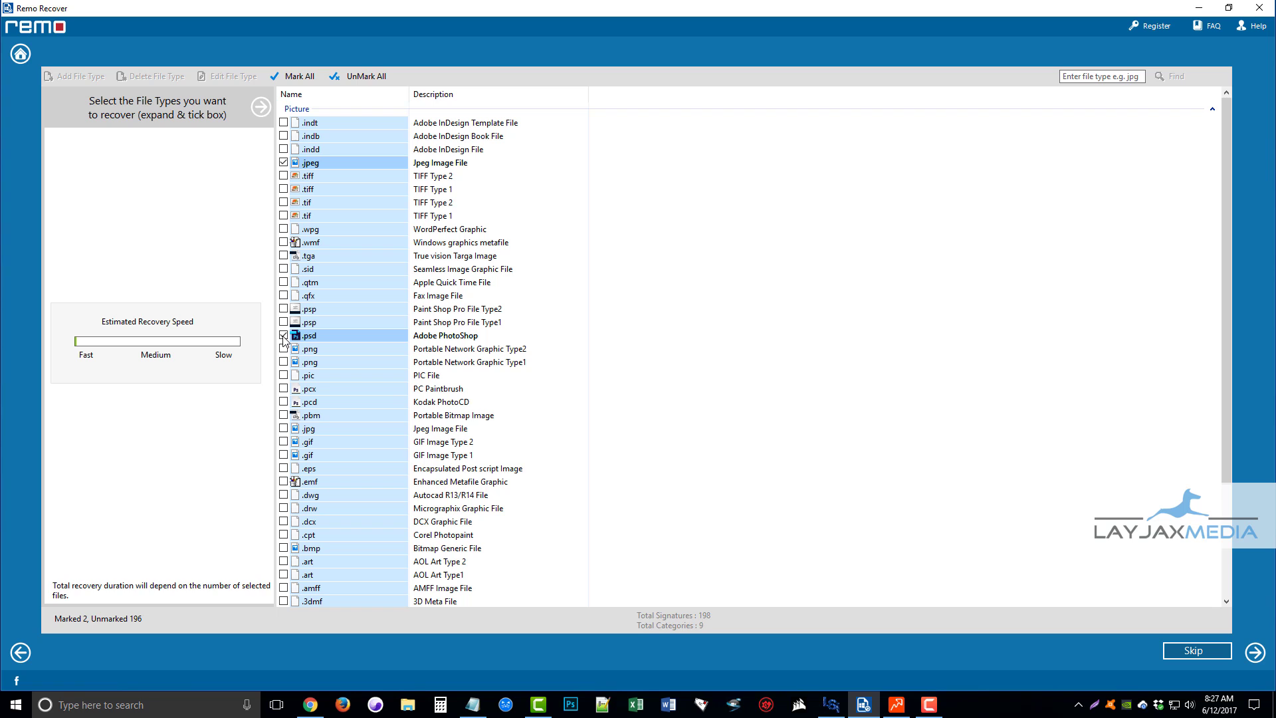
scroll(314, 449, down, 3)
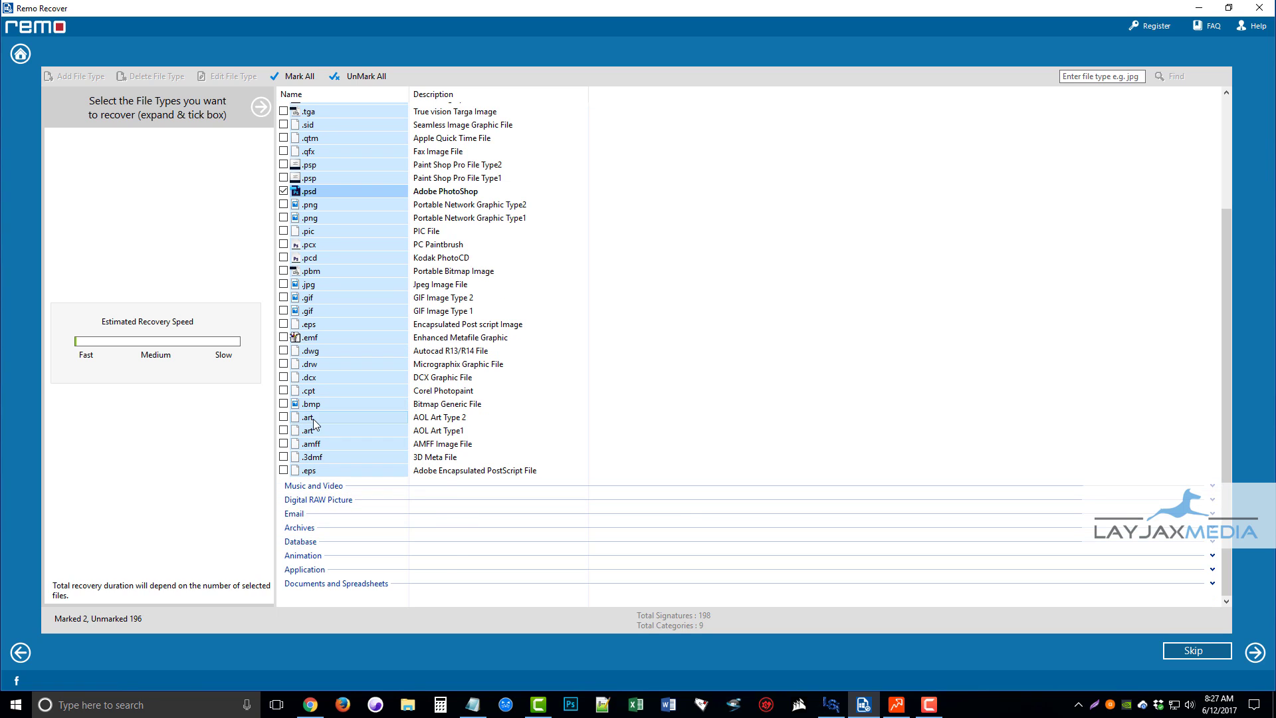
scroll(314, 449, up, 3)
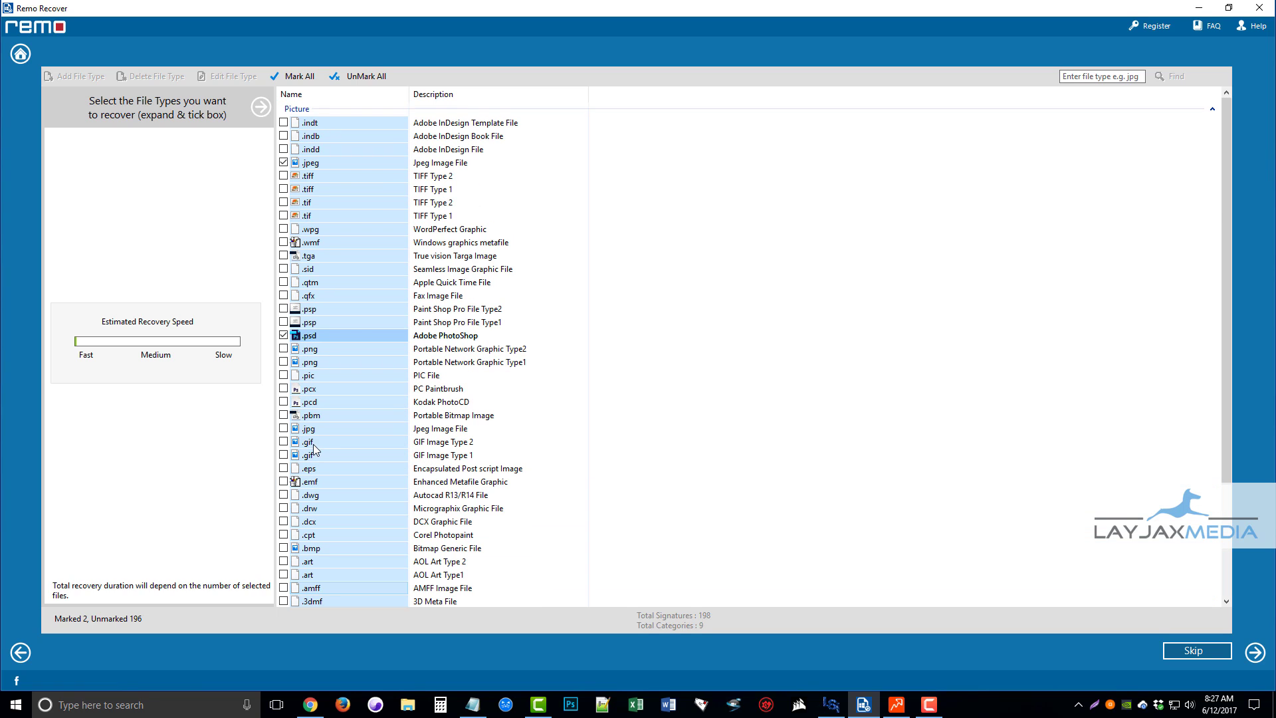
click(284, 162)
click(284, 335)
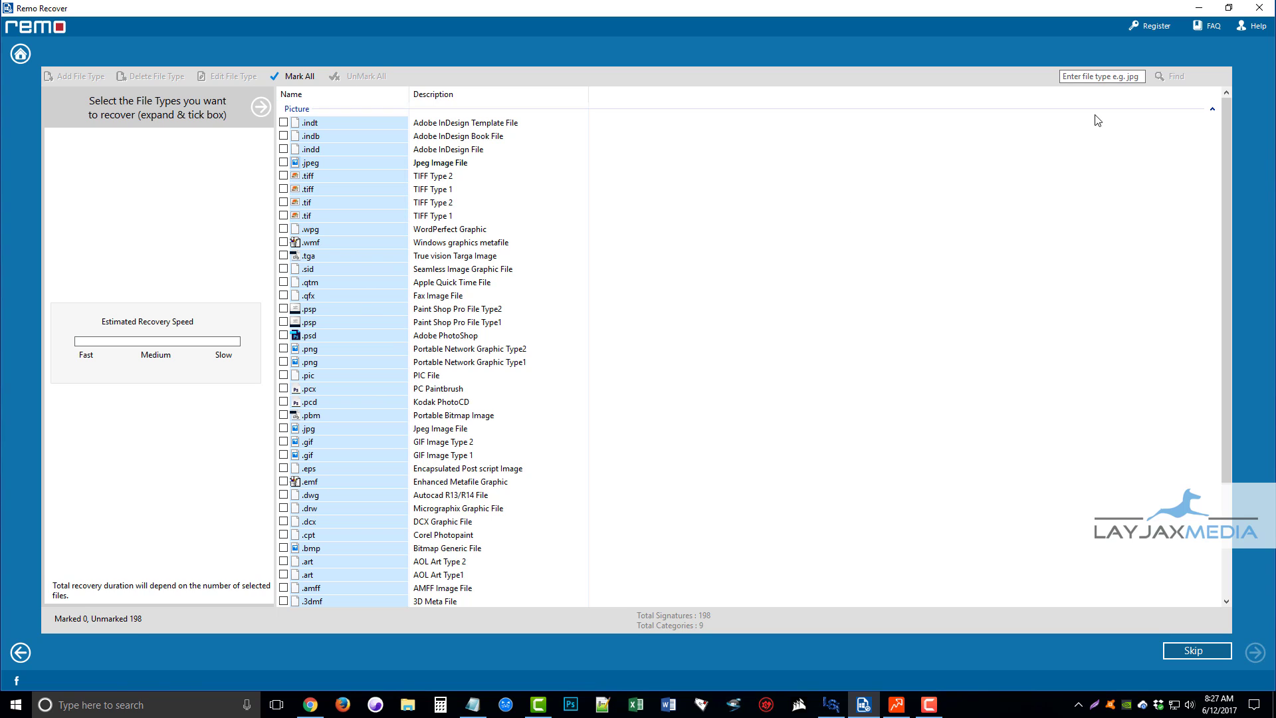
click(1212, 109)
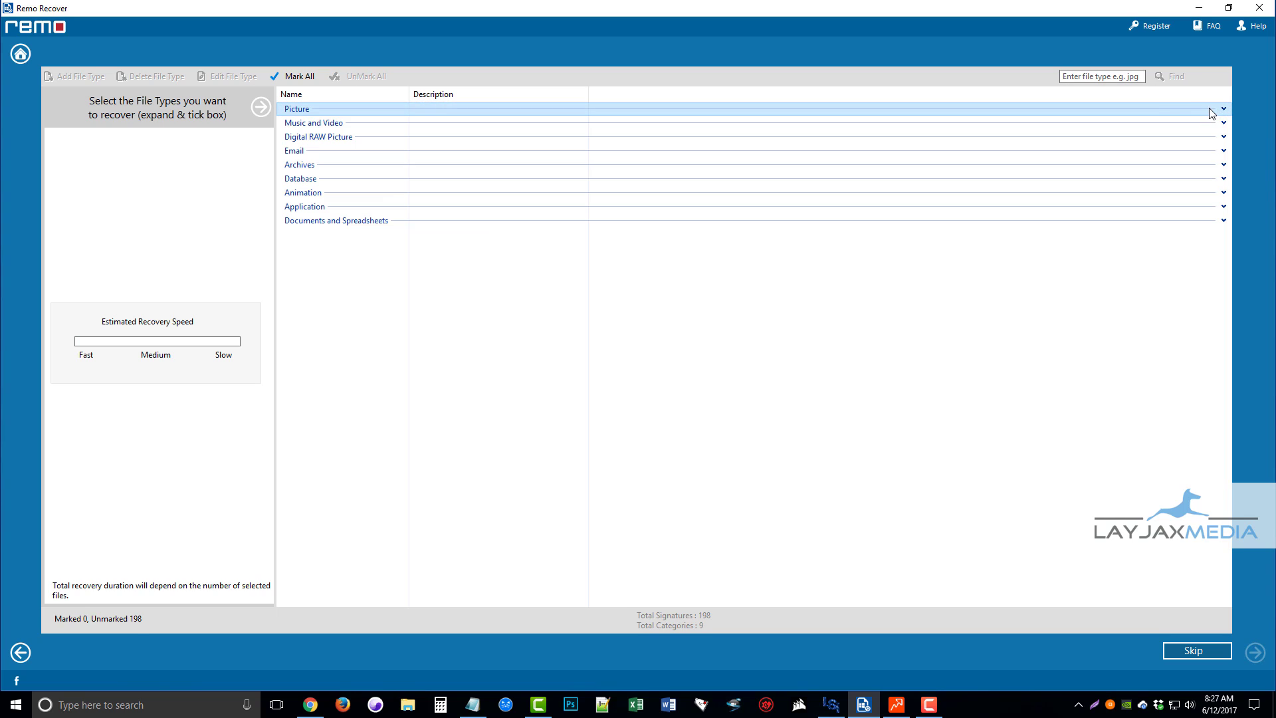
click(1197, 651)
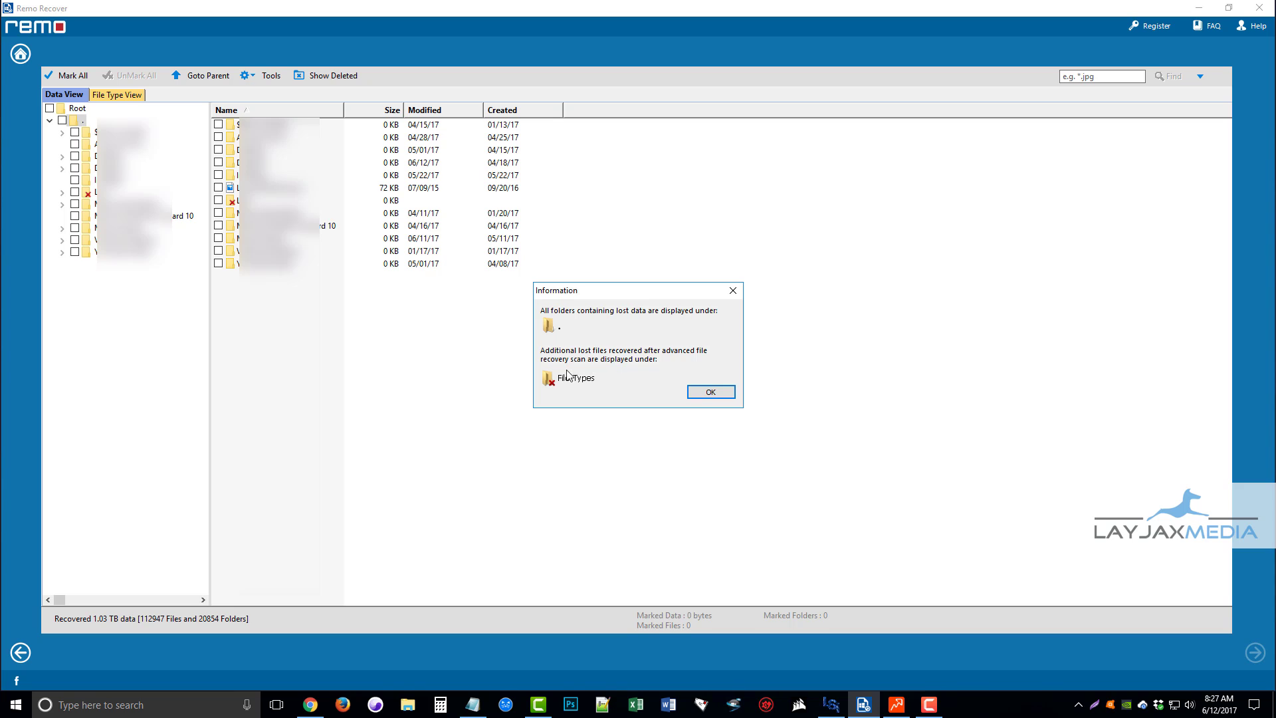
Dismiss the Information notice to reveal the Data View of recovered folders and files.
click(710, 393)
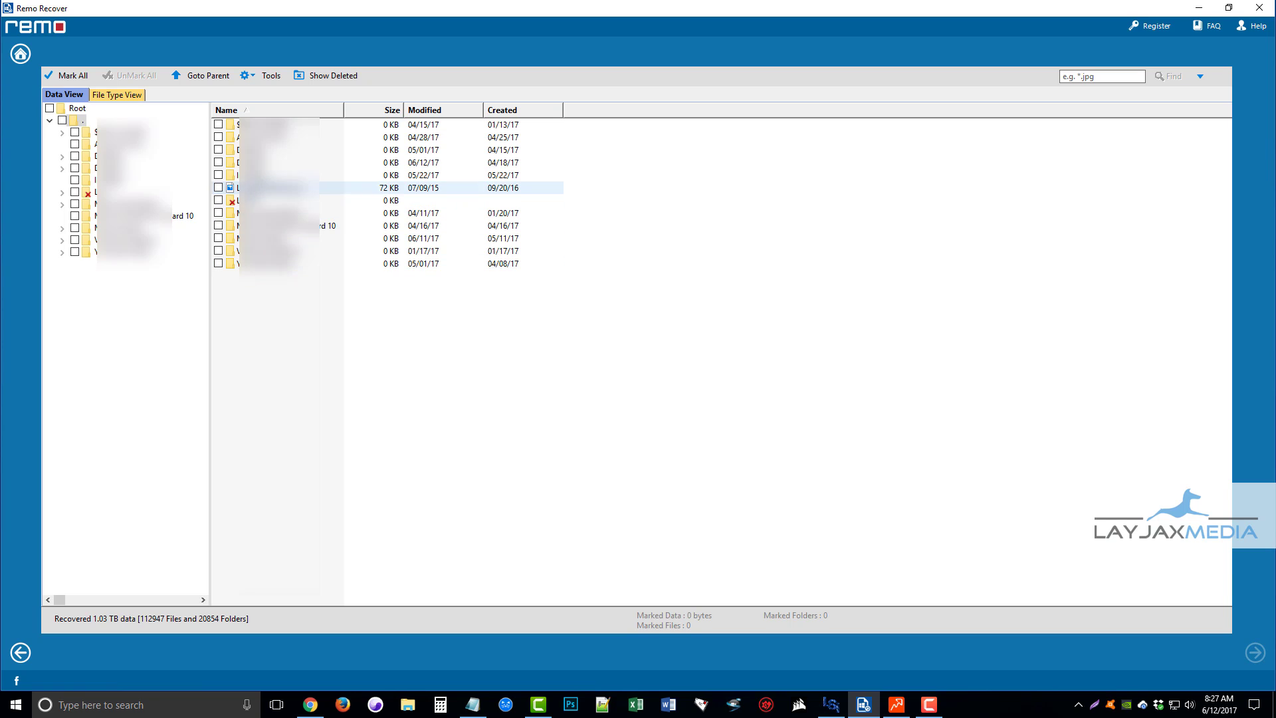
Open the 06/12/17 folder, mark three folders and the 0 KB file (114 MB), and proceed.
double_click(266, 162)
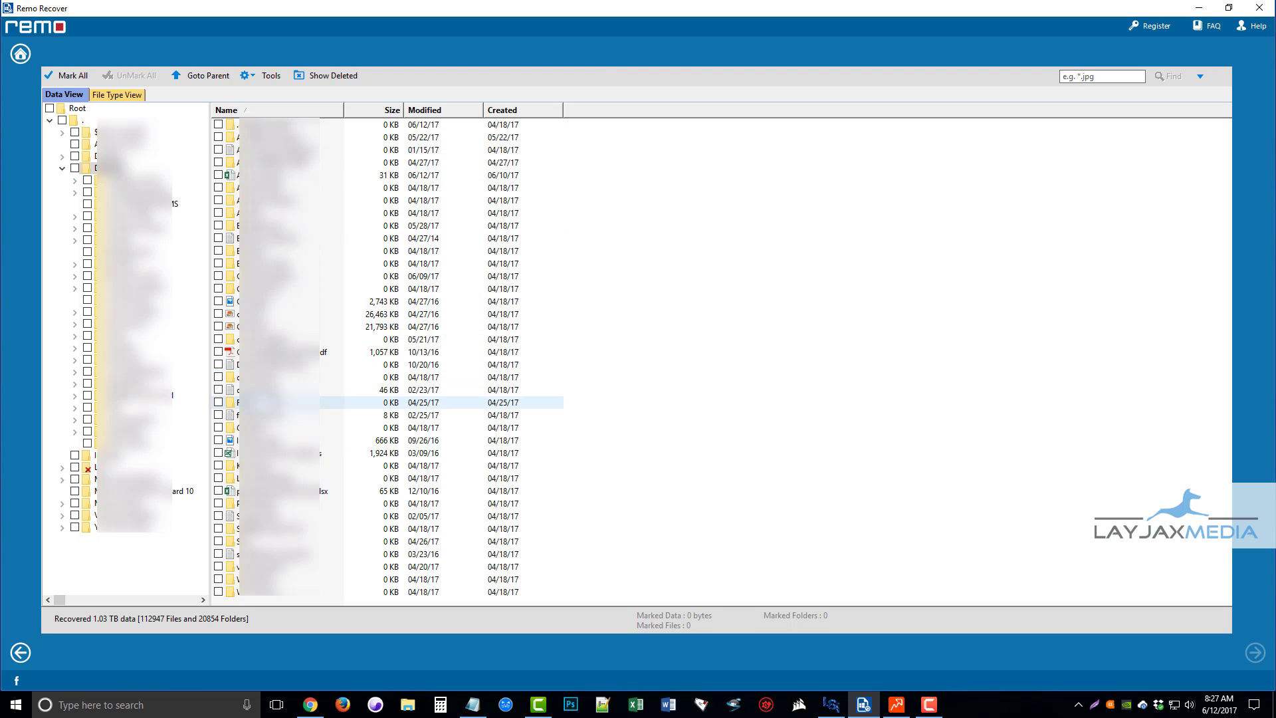
click(218, 200)
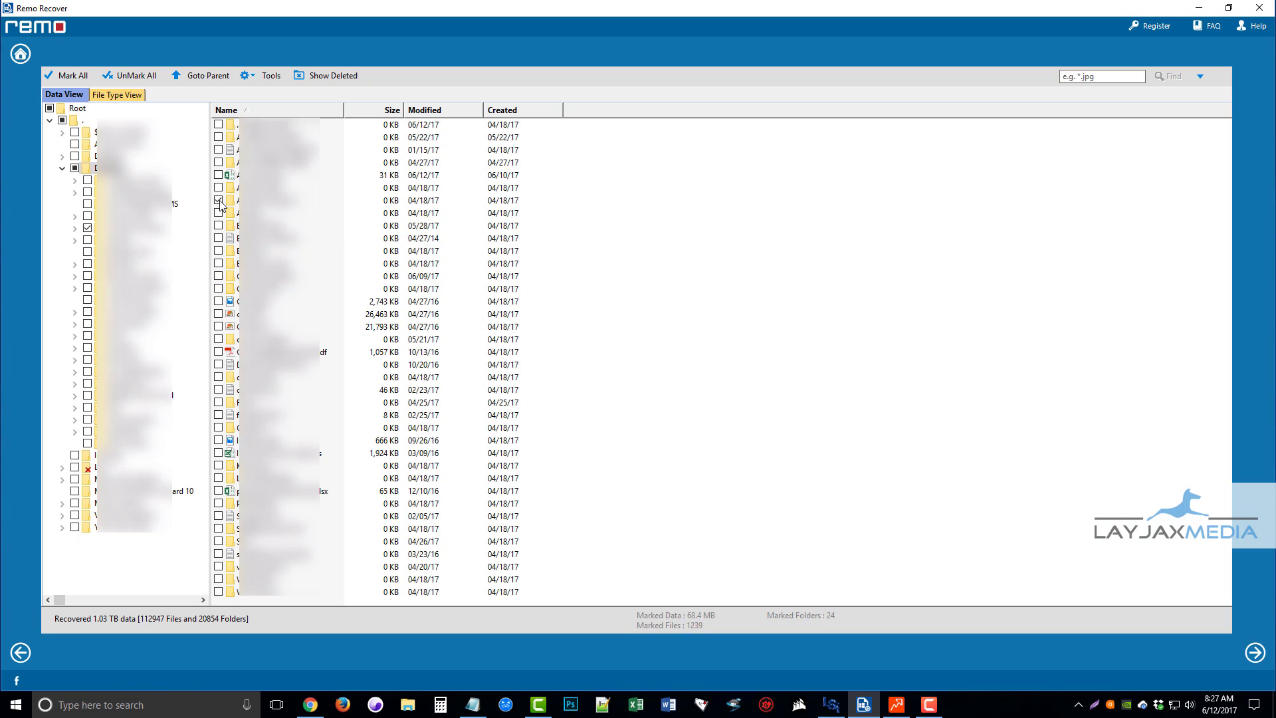
click(218, 213)
click(218, 226)
click(218, 237)
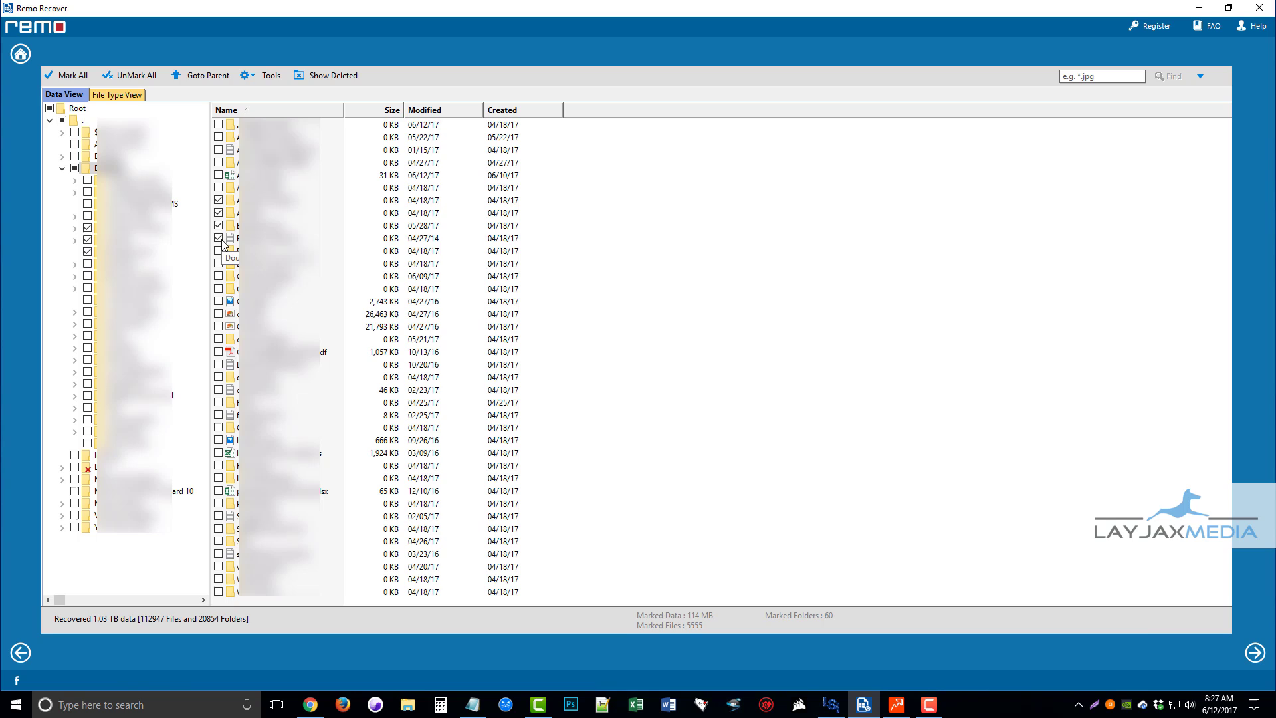
click(1254, 652)
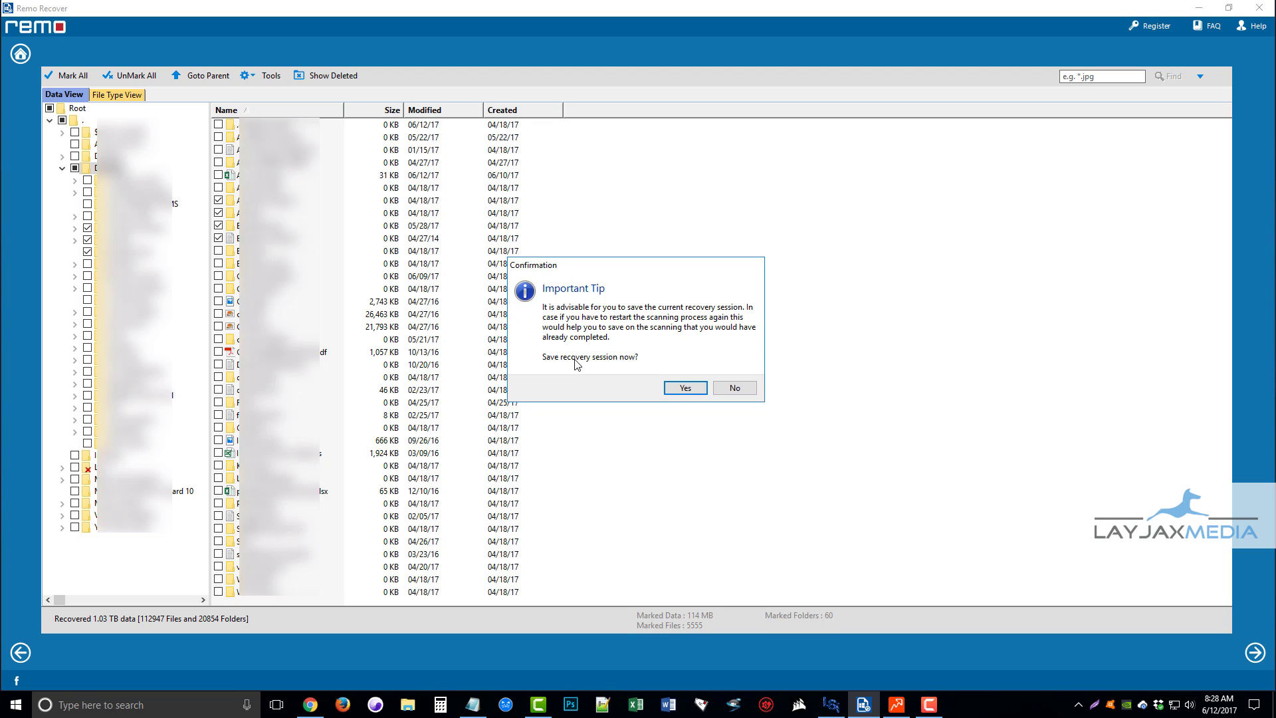
Decline saving the recovery session and set the output folder to Recovered Data.
click(735, 392)
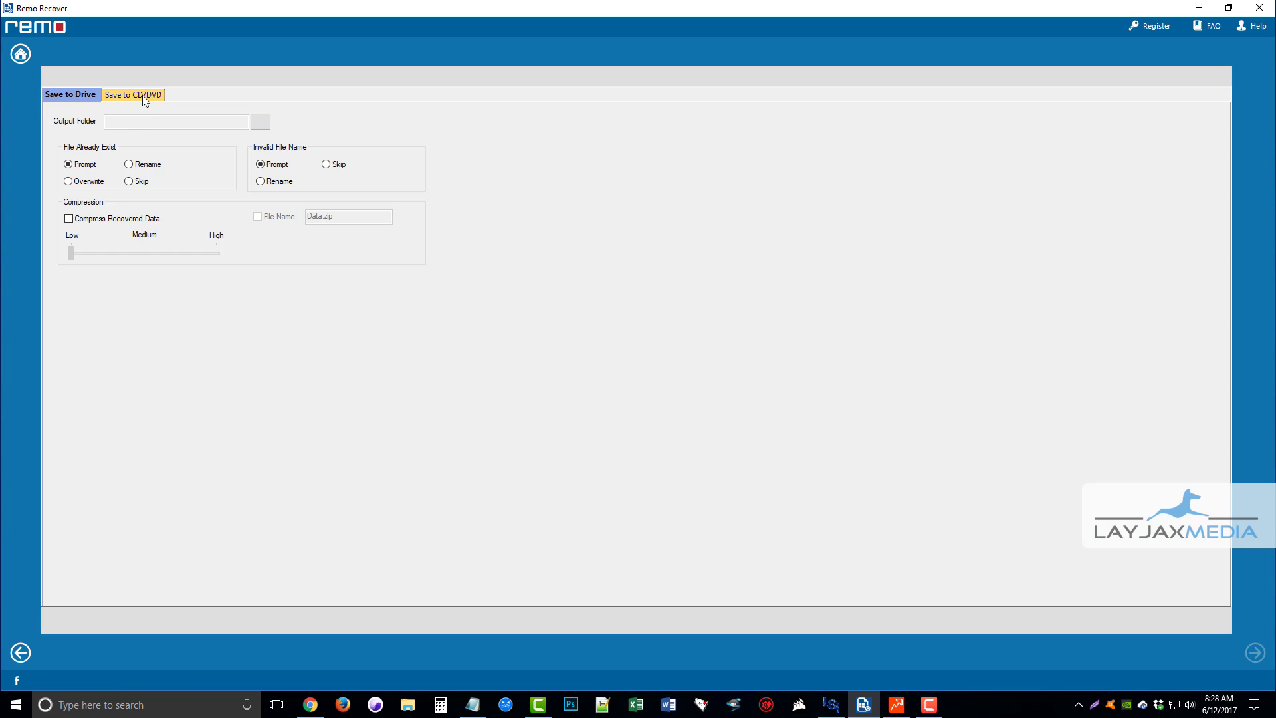
click(262, 126)
drag(729, 330, 720, 393)
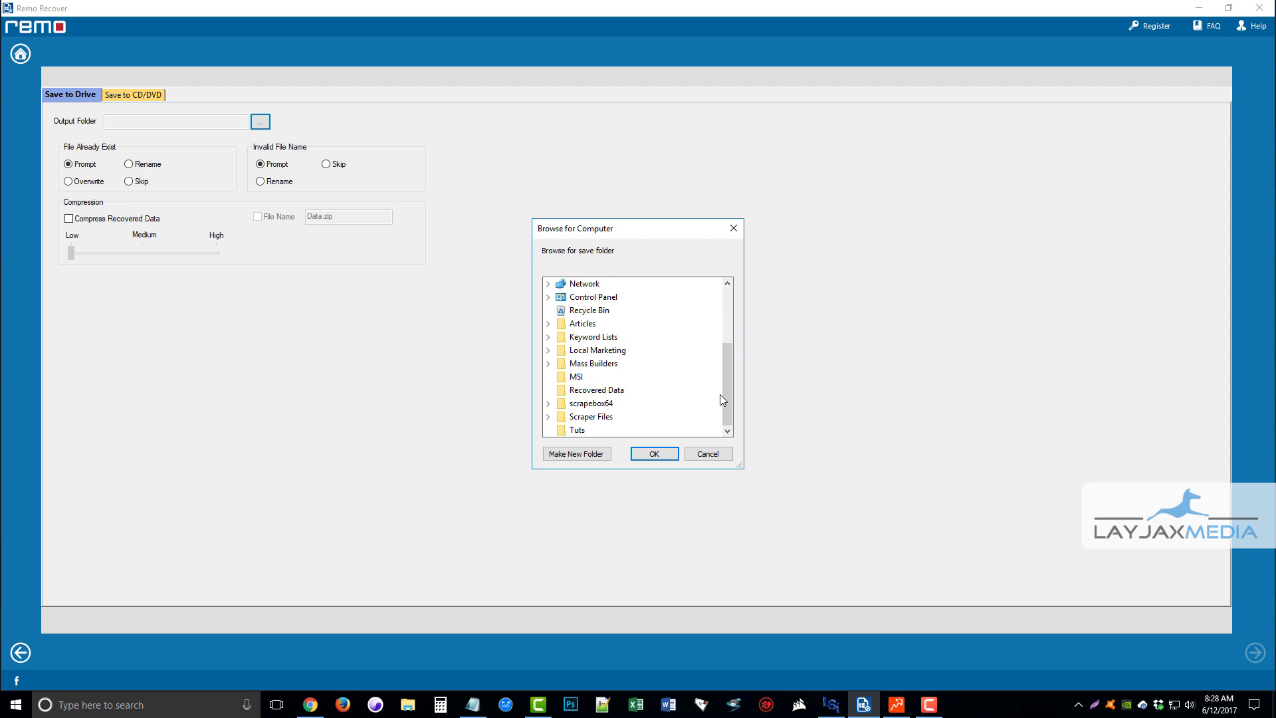
click(610, 393)
click(660, 454)
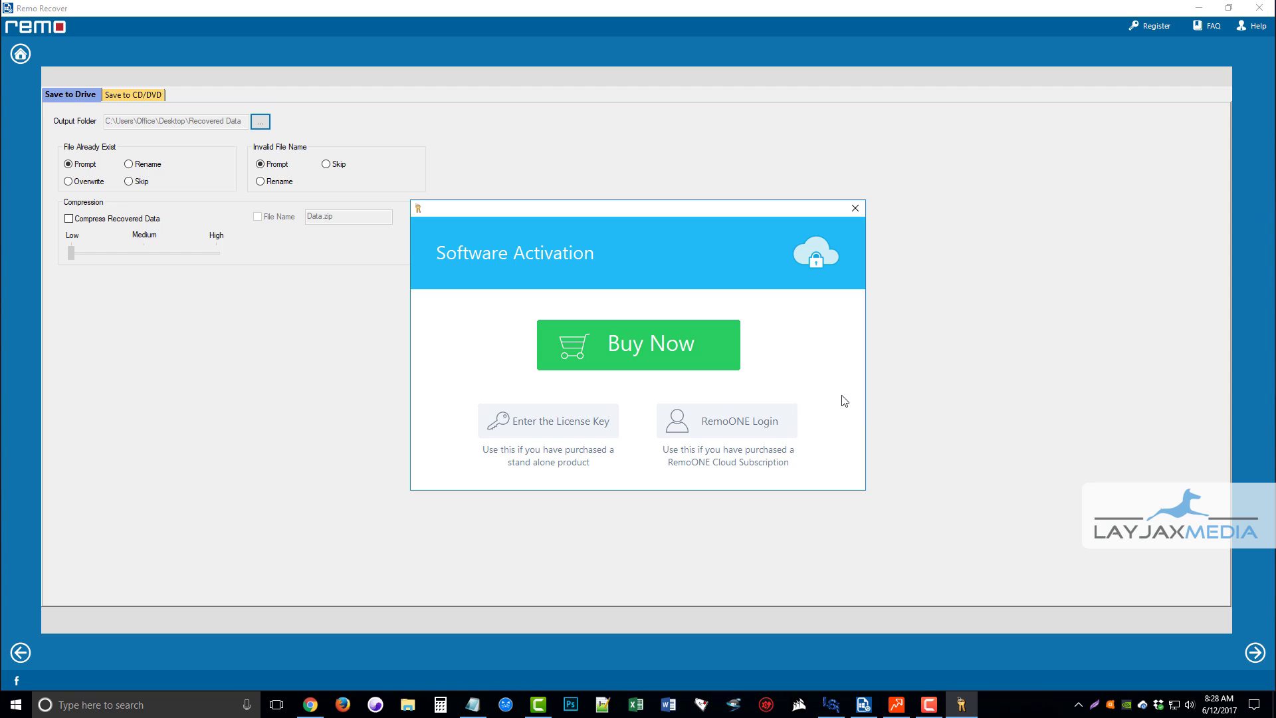
Start buying Remo Recover Windows PRO and choose credit card payment for $79.94 in SafeCart.
click(642, 356)
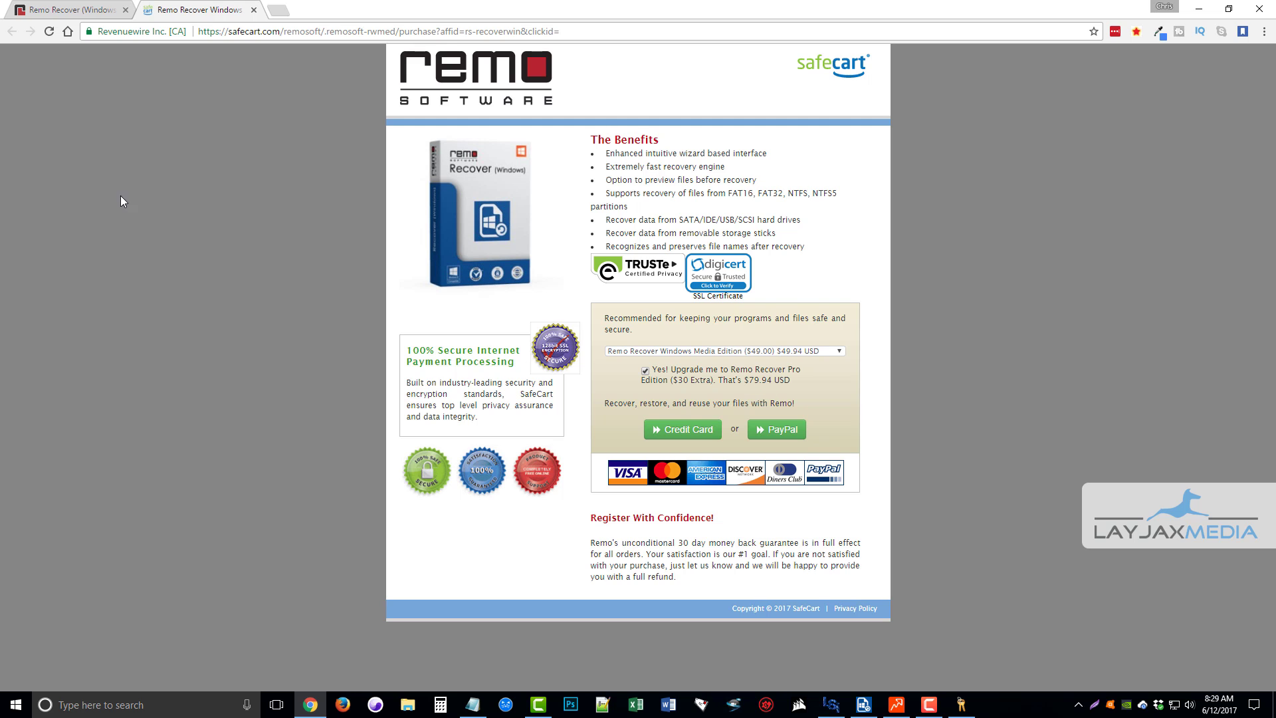
click(86, 12)
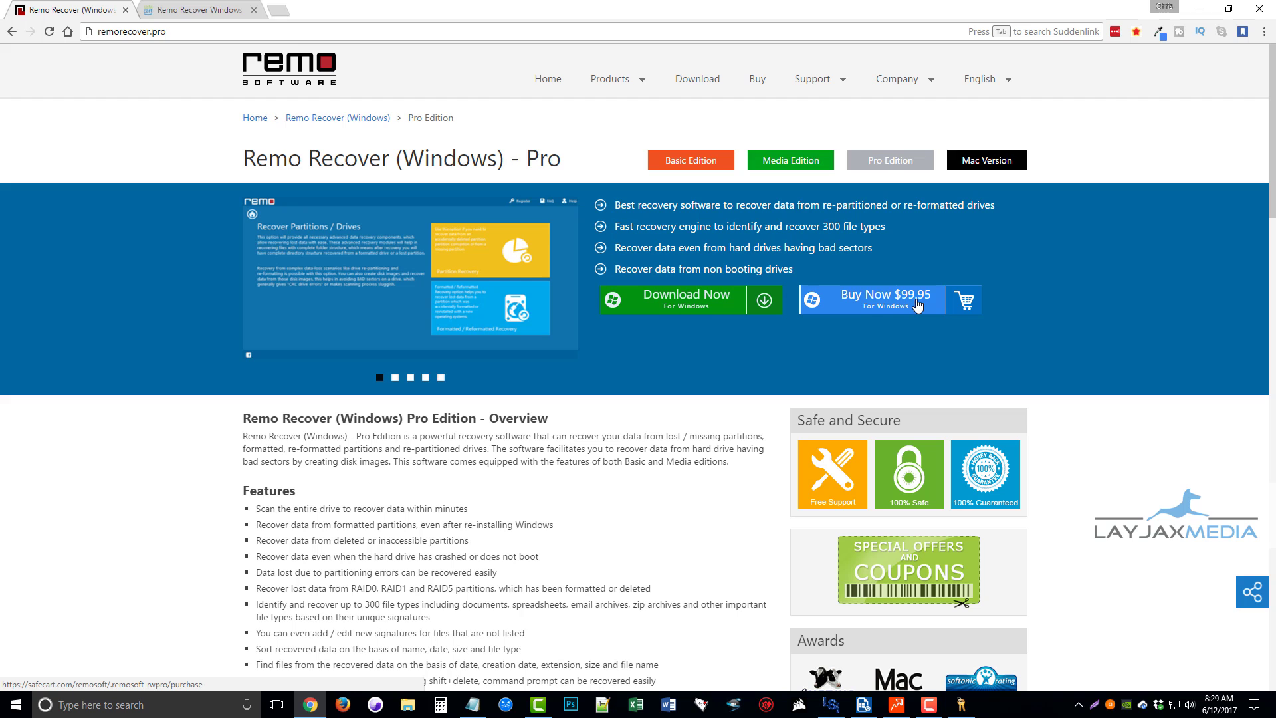
key(ctrl+Tab)
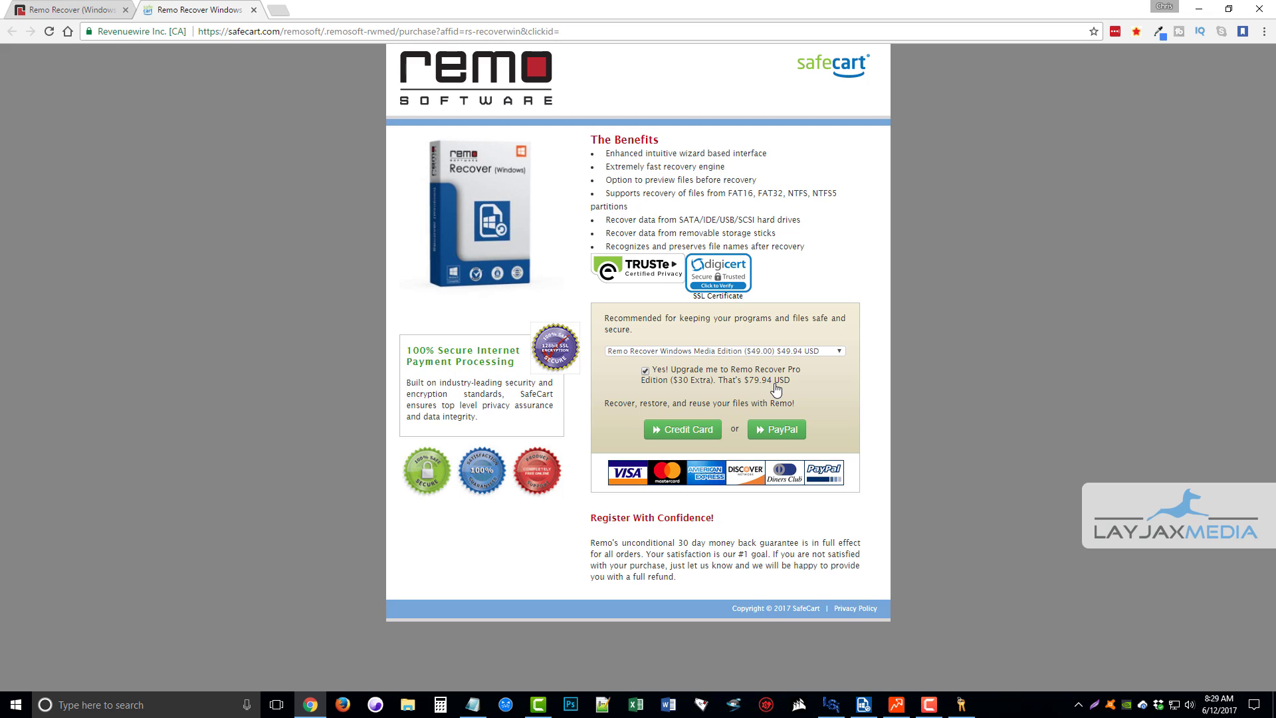
key(alt+Tab)
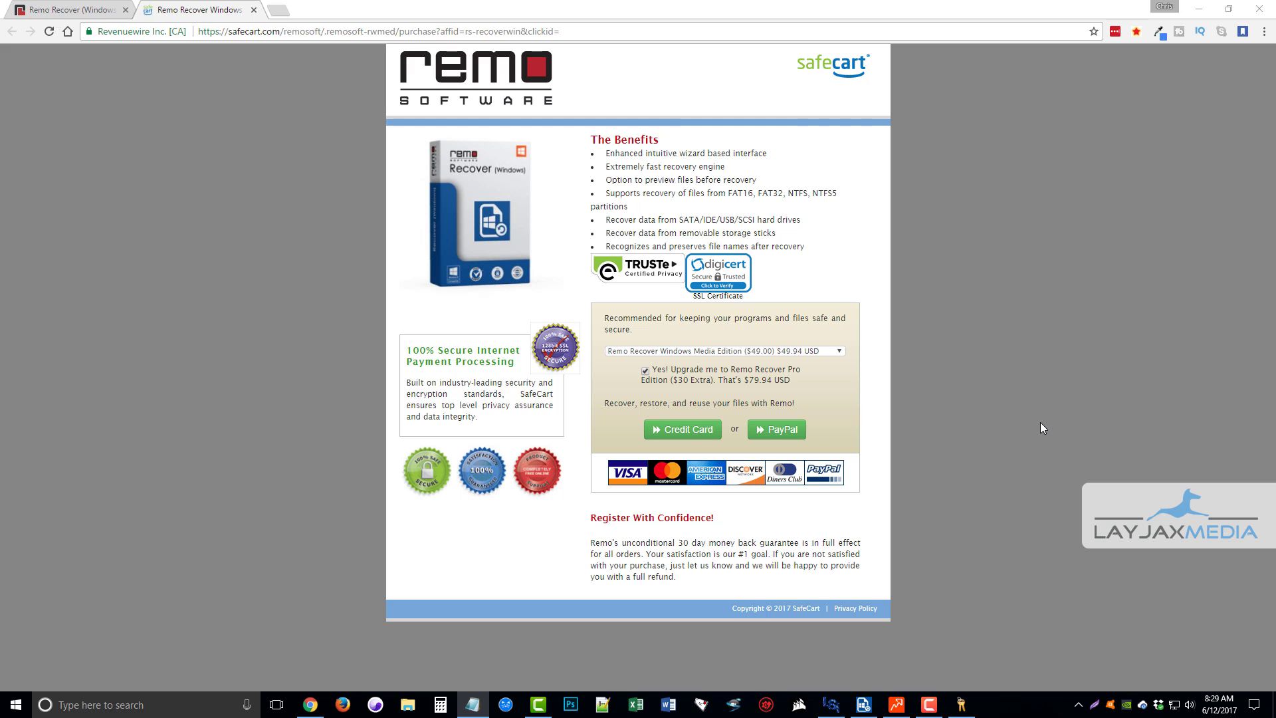
click(684, 431)
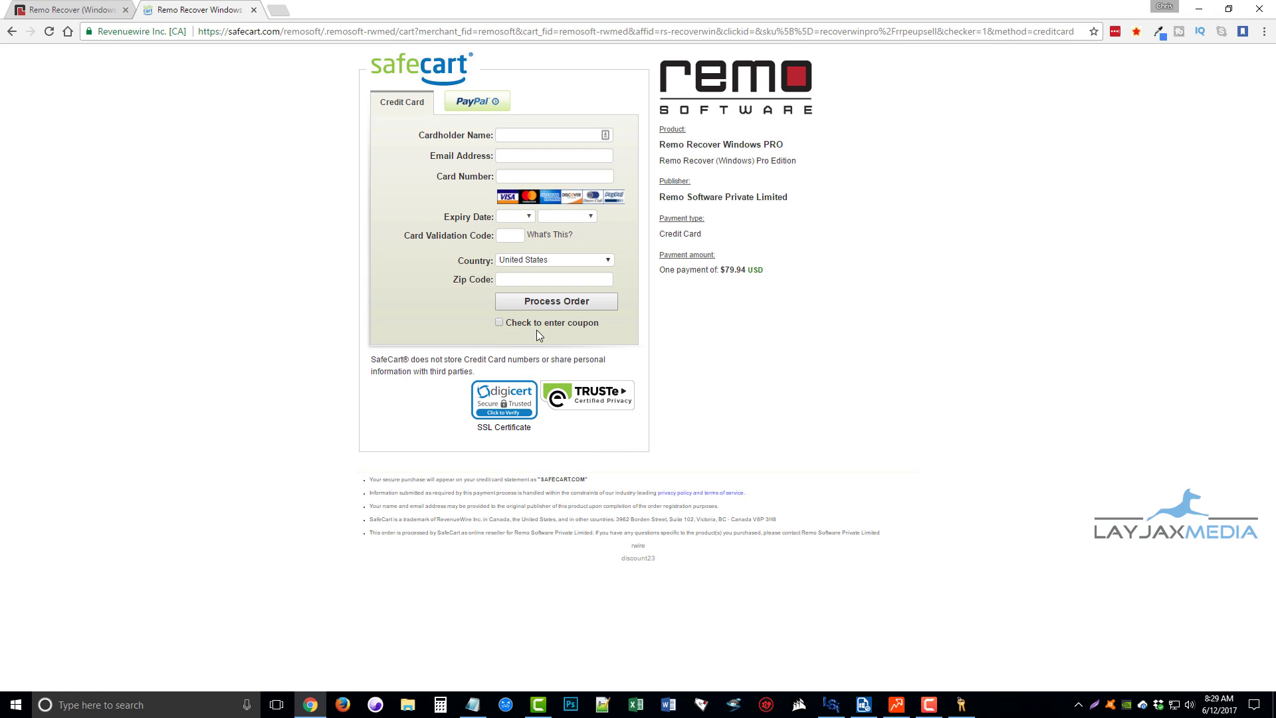
Paste the coupon code into the Coupon Code field and apply it, cutting $79.94 to $55.96.
click(499, 322)
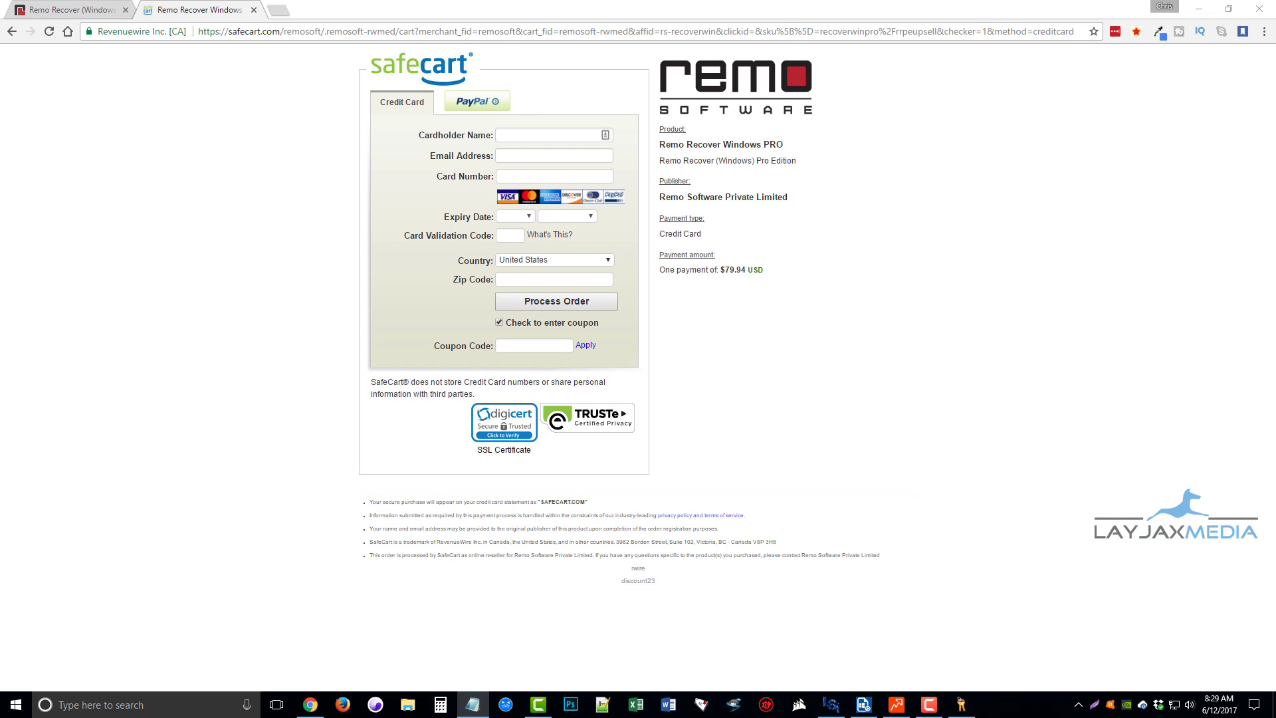
click(533, 346)
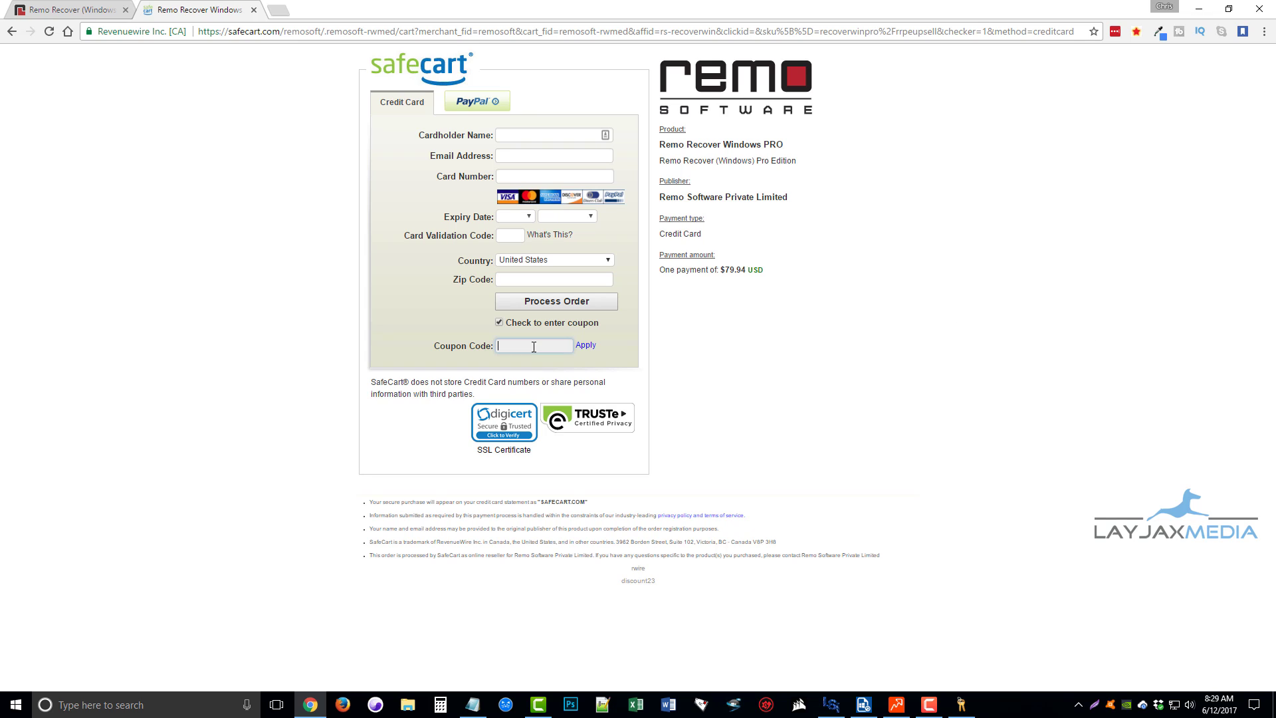
right_click(533, 346)
click(566, 425)
drag(760, 271, 722, 272)
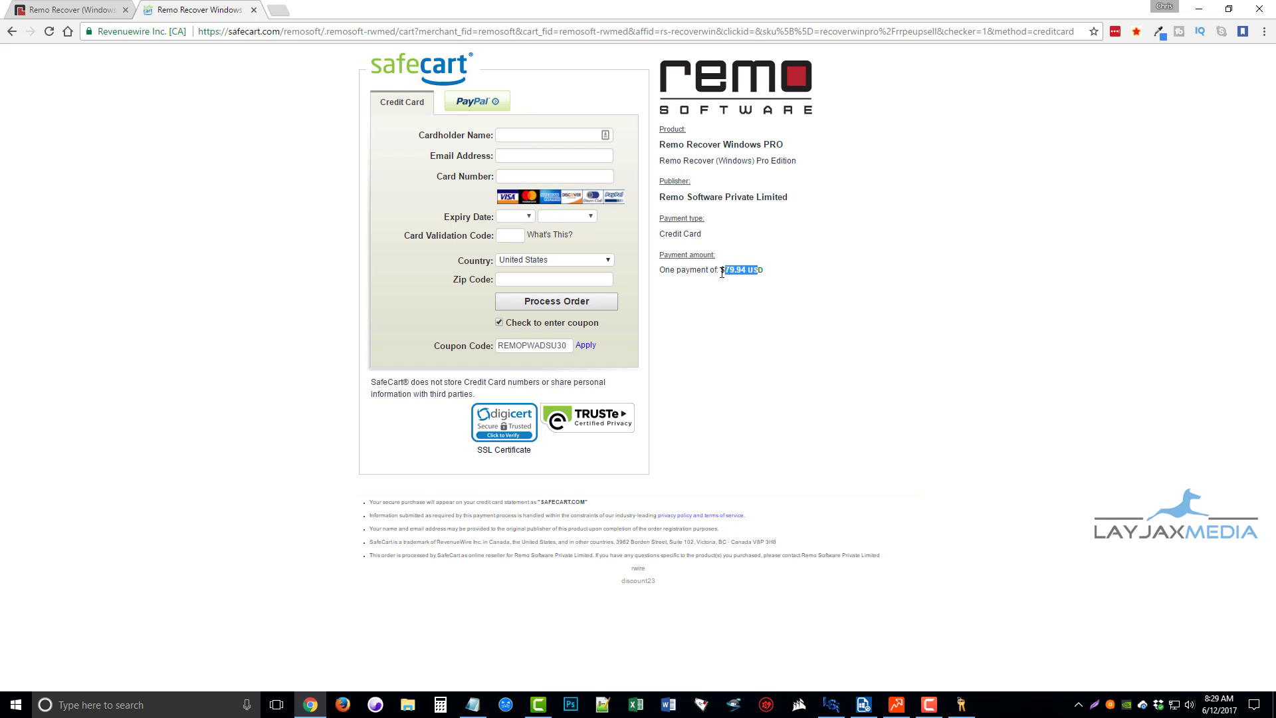
click(586, 345)
click(56, 12)
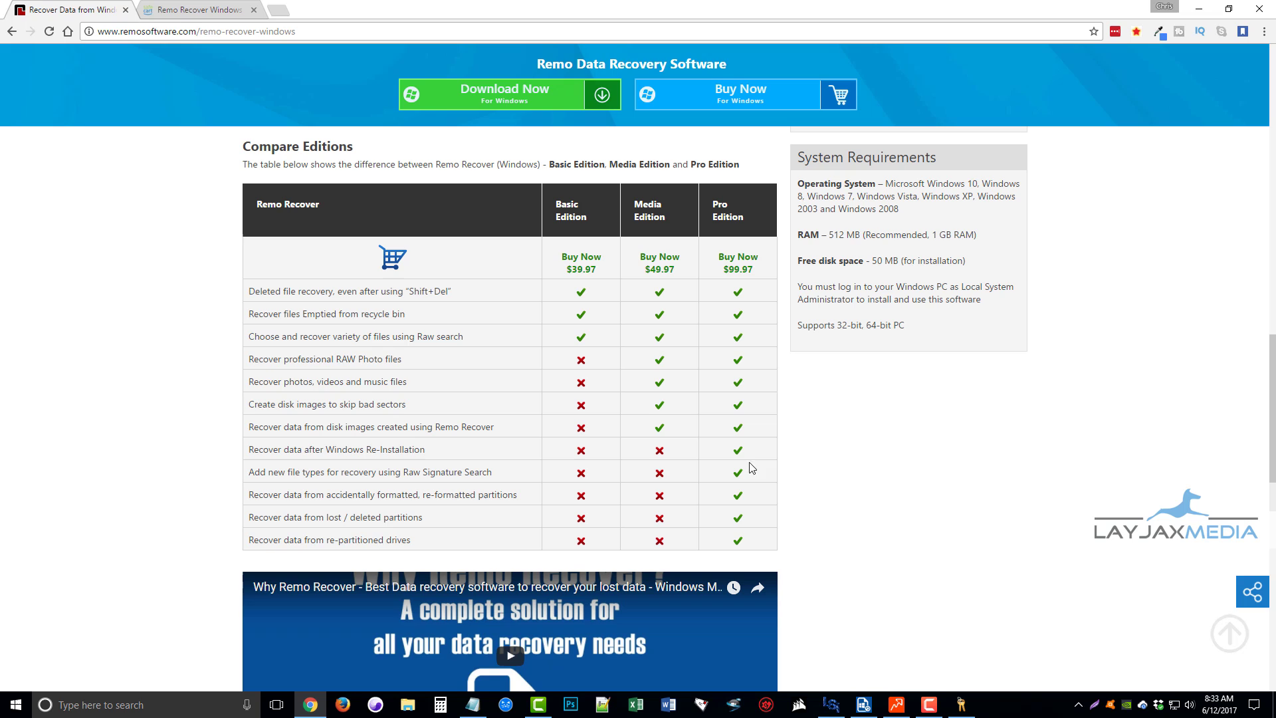
Scroll through the Compare Editions table of the Basic, Media and Pro editions.
scroll(874, 530, down, 1)
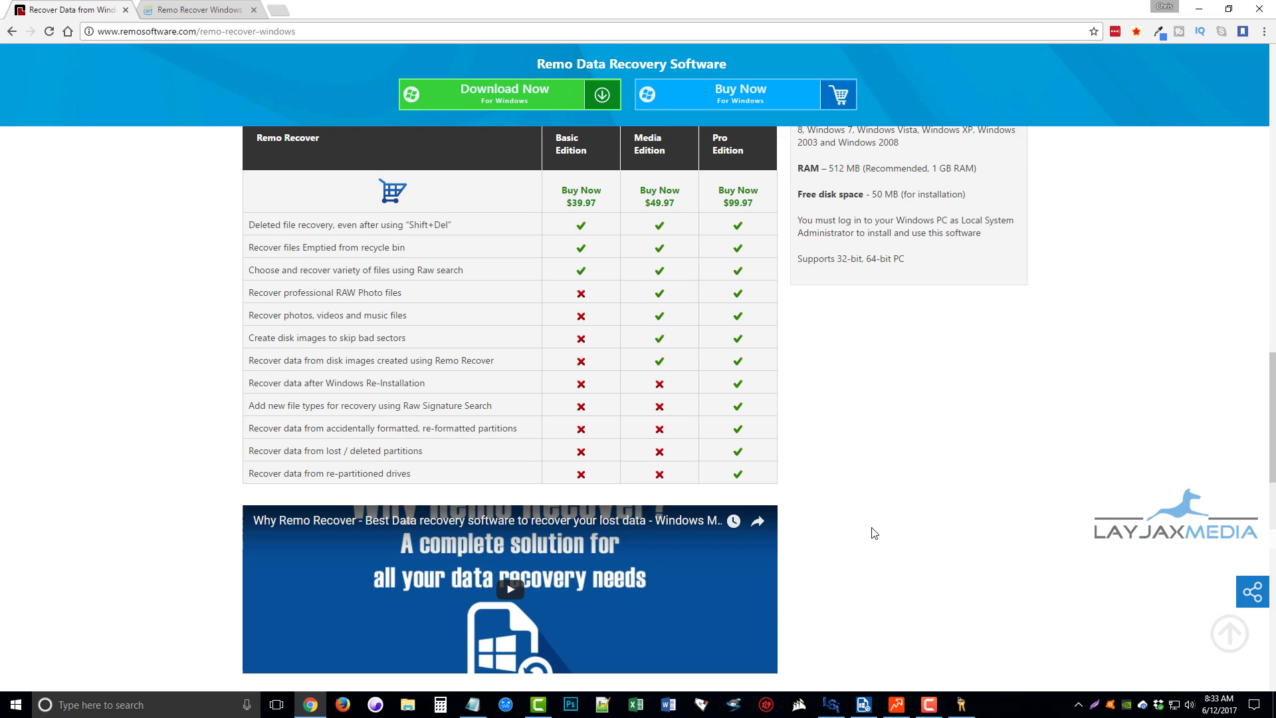
scroll(871, 529, up, 1)
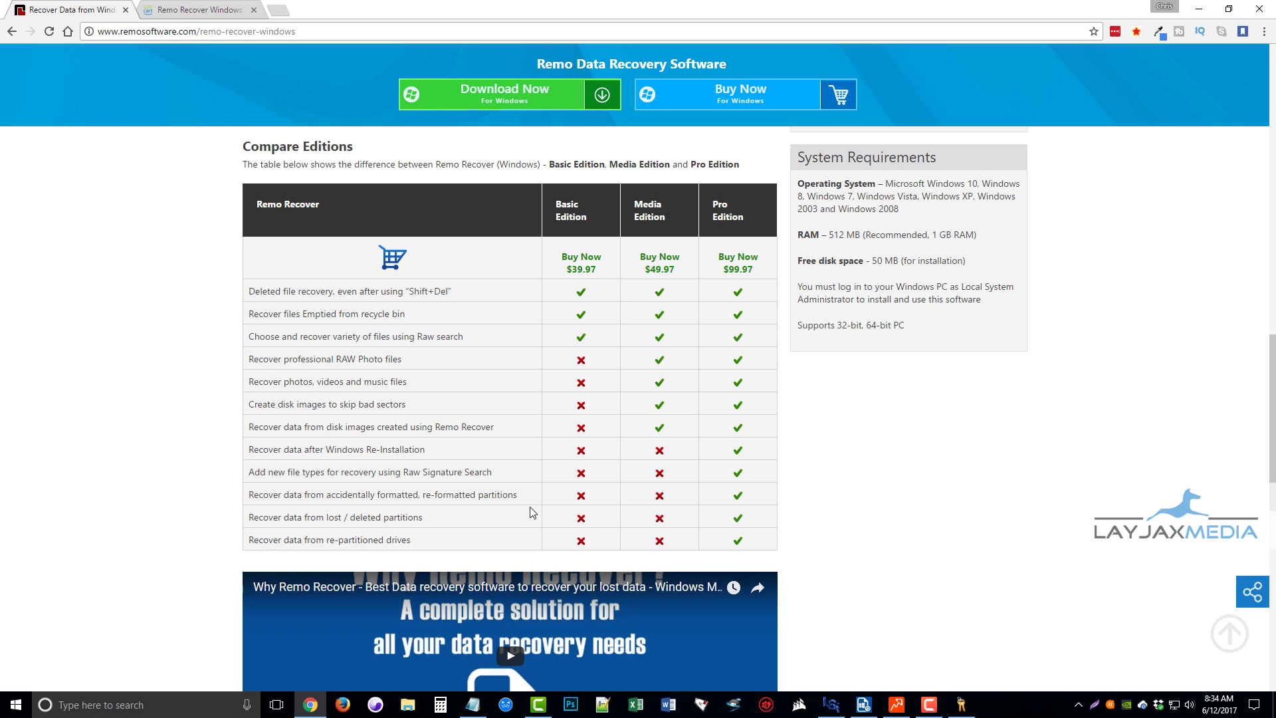
Hide the browser and close the Software Activation prompt to return to Remo Recover's save options.
click(1201, 13)
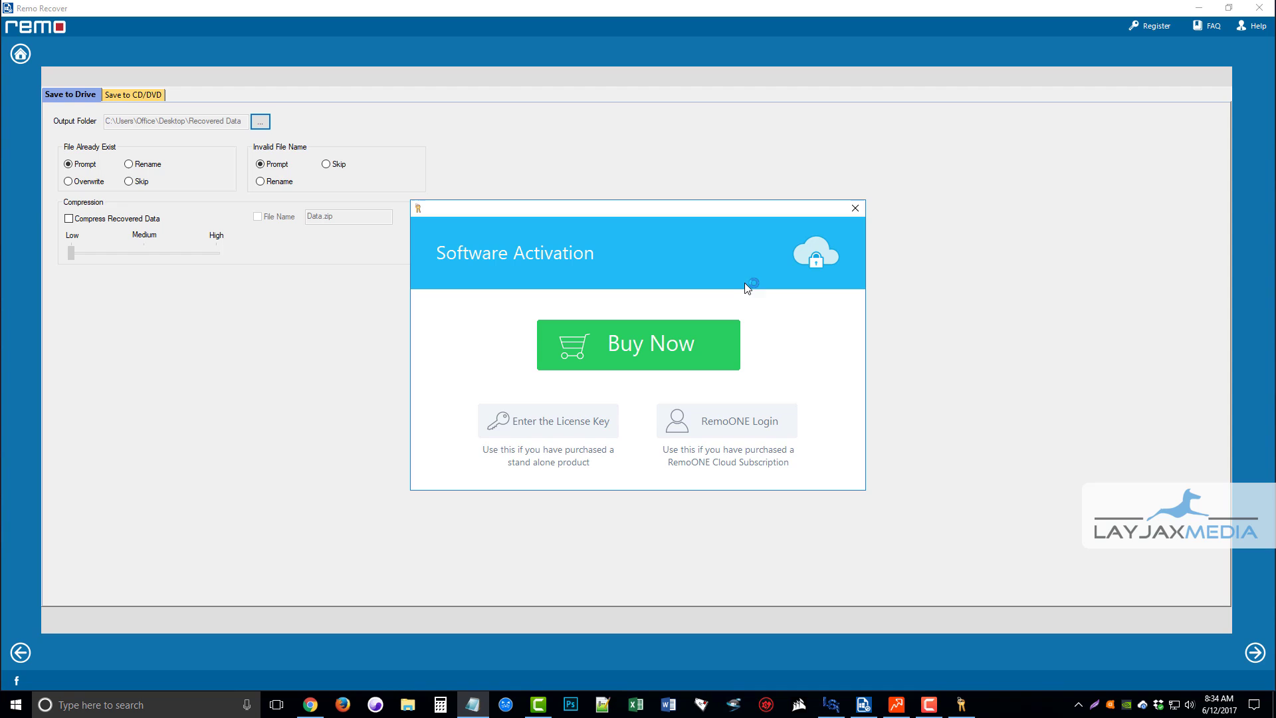
click(855, 208)
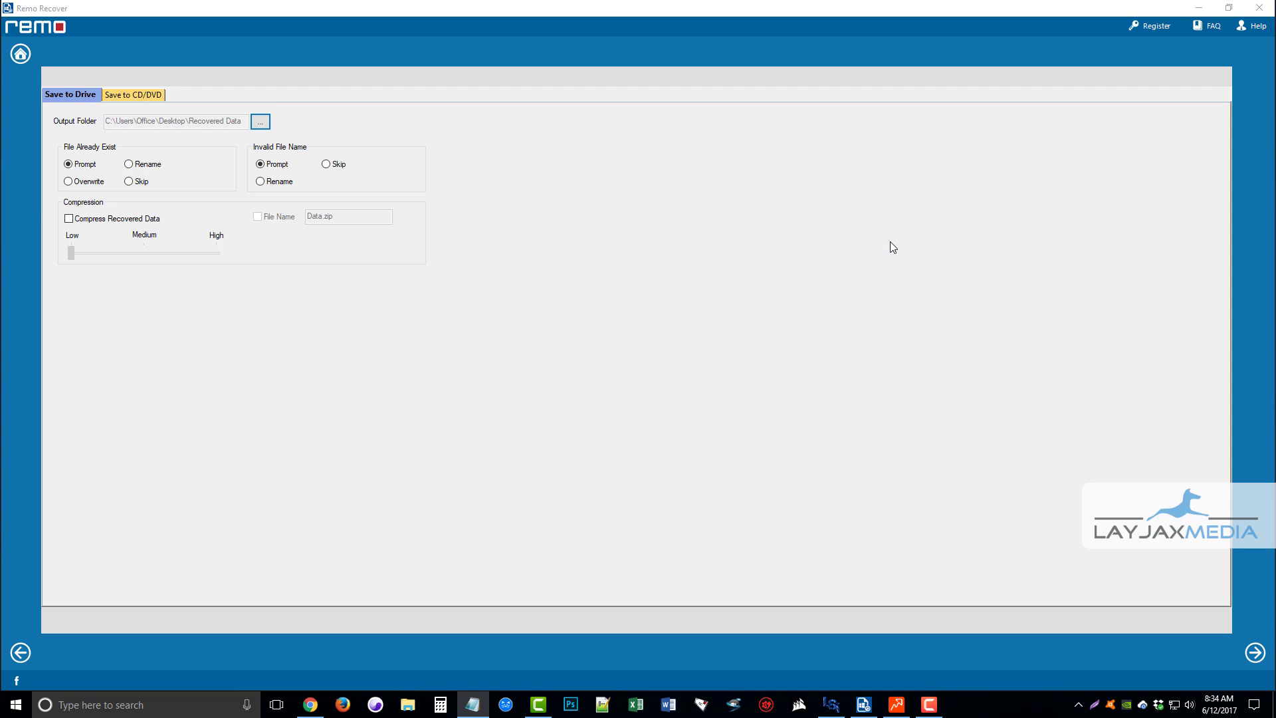